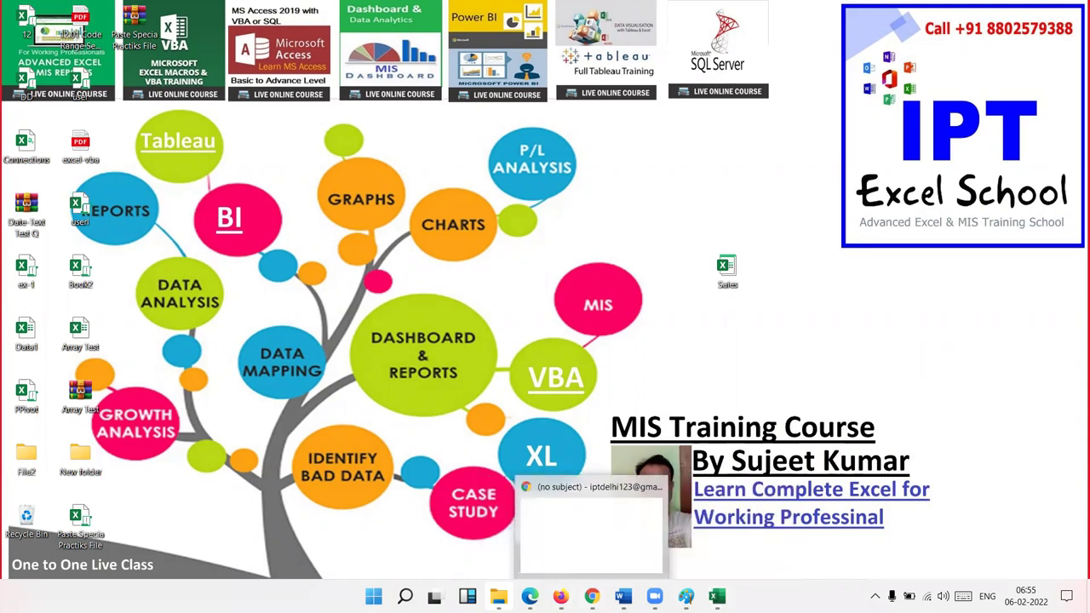
Bring the browser window with the untitled Name, Email and Amt spreadsheet to the front.
{"action": "left_click", "coordinate": [587, 528]}
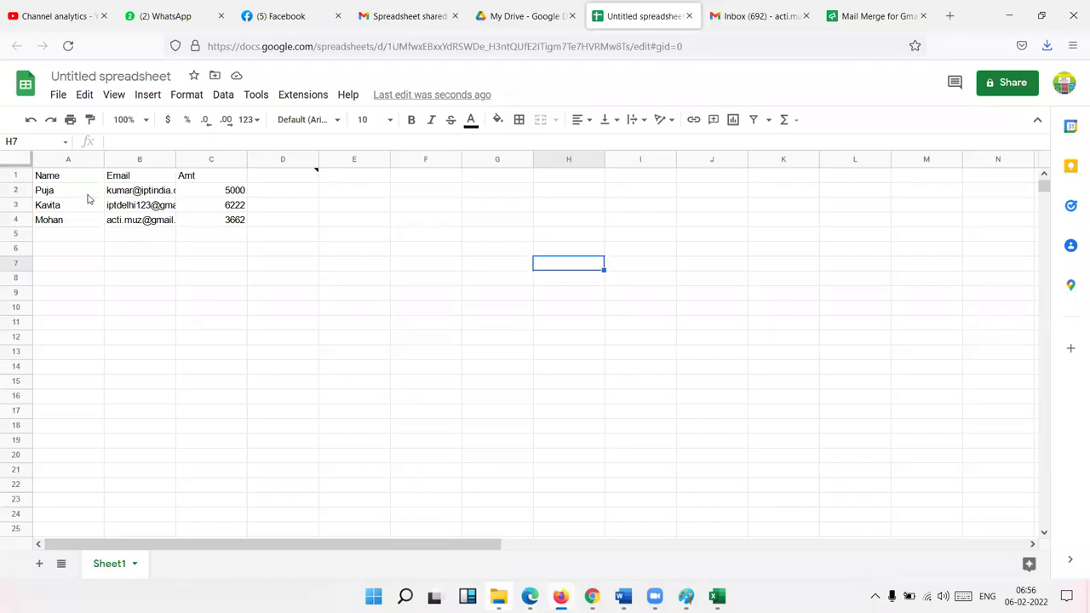
Auto-fit column B to show full email addresses, then select the emails and amounts in B2:C4.
{"action": "left_click", "coordinate": [83, 192]}
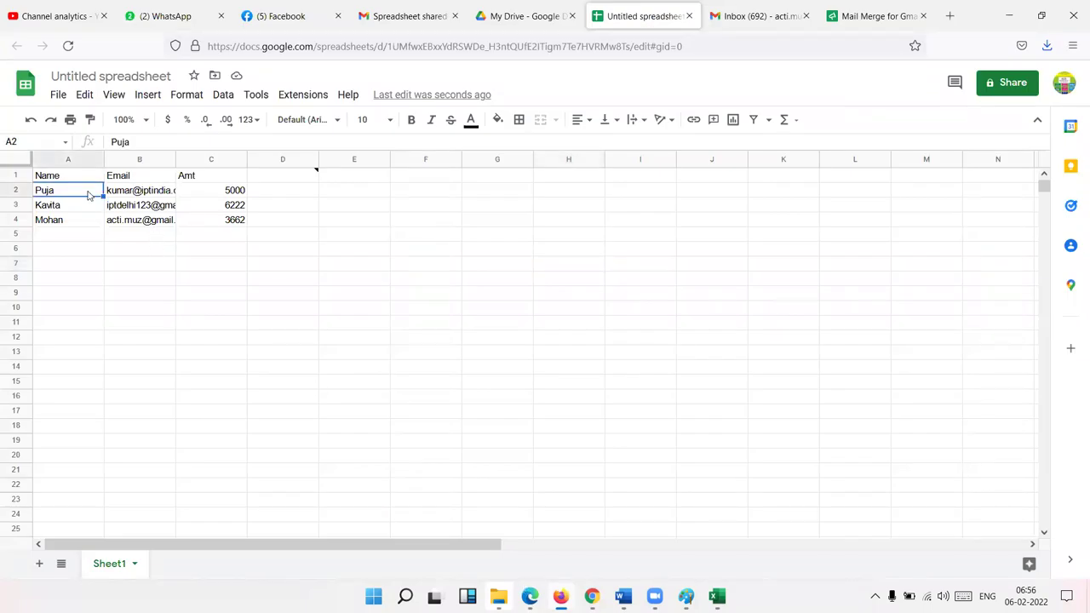
{"action": "left_click_drag", "start_coordinate": [174, 155], "coordinate": [174, 155]}
{"action": "double_click", "coordinate": [174, 155]}
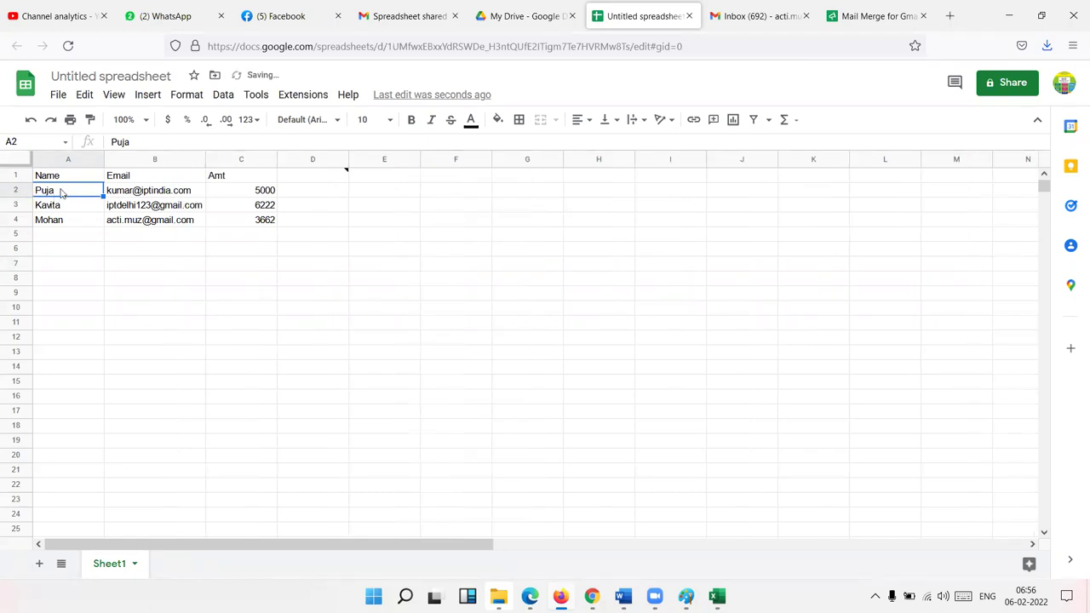
{"action": "left_click_drag", "start_coordinate": [55, 195], "coordinate": [51, 222]}
{"action": "left_click_drag", "start_coordinate": [162, 223], "coordinate": [168, 192]}
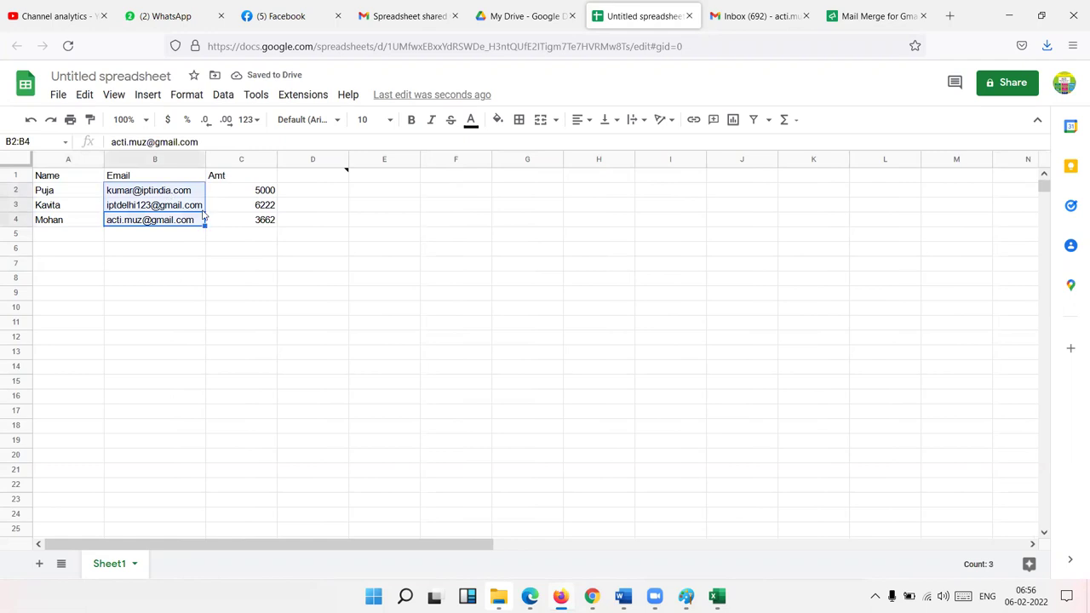
{"action": "left_click_drag", "start_coordinate": [247, 221], "coordinate": [246, 190]}
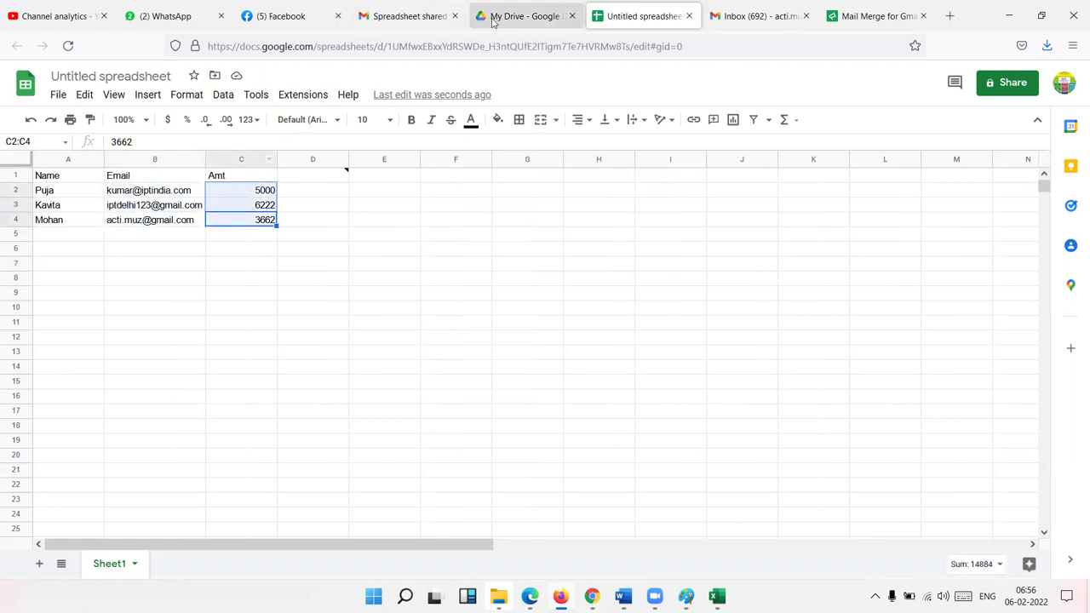
Open the 'Bill Pending your Last Month' email in Gmail and highlight words in its subject.
{"action": "left_click", "coordinate": [753, 15]}
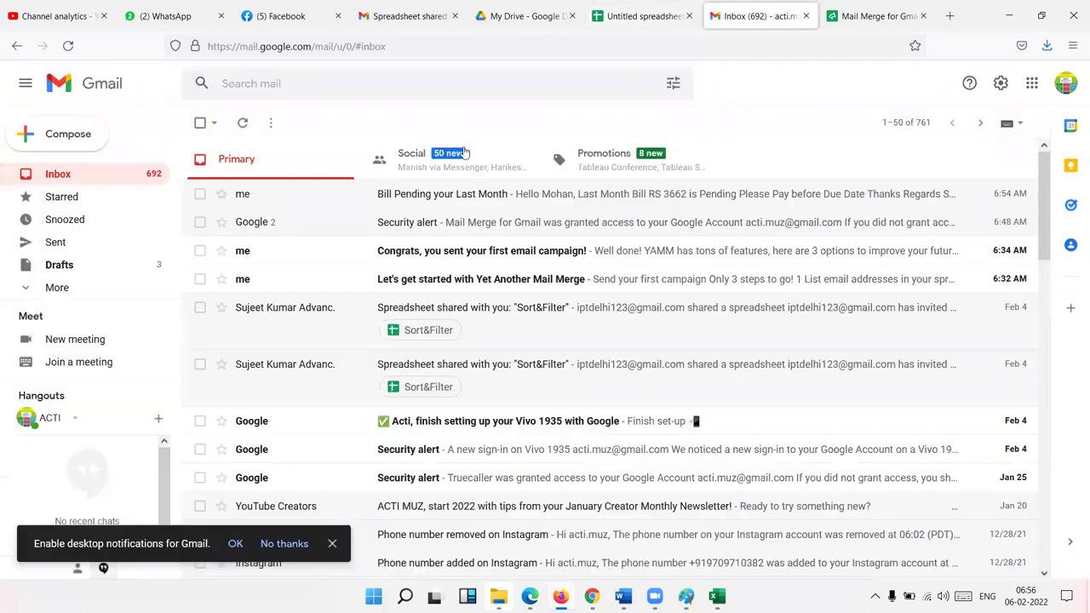
{"action": "left_click", "coordinate": [401, 200]}
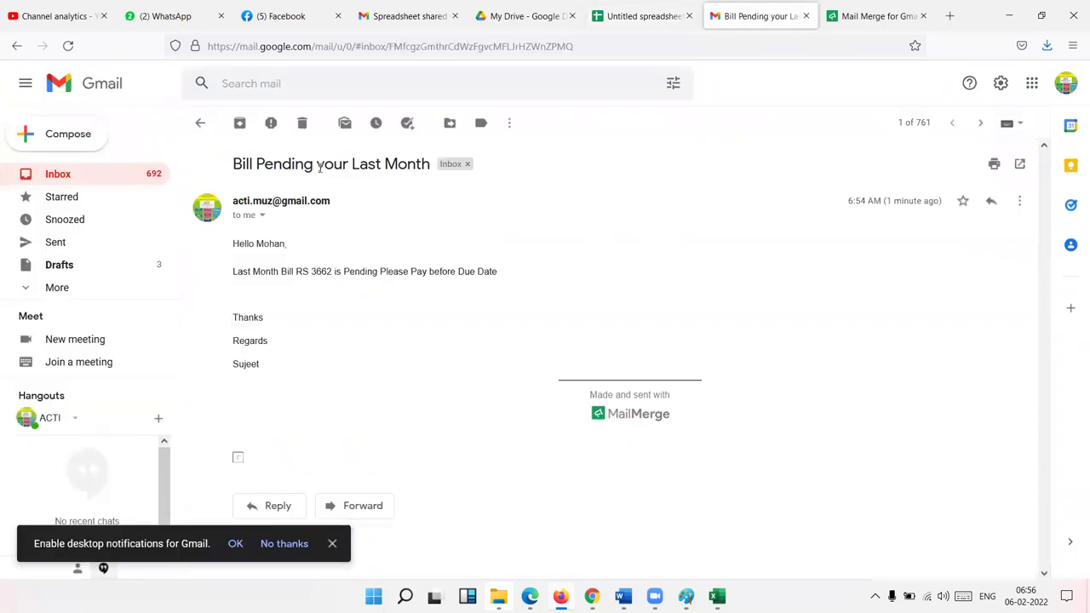
{"action": "double_click", "coordinate": [265, 166]}
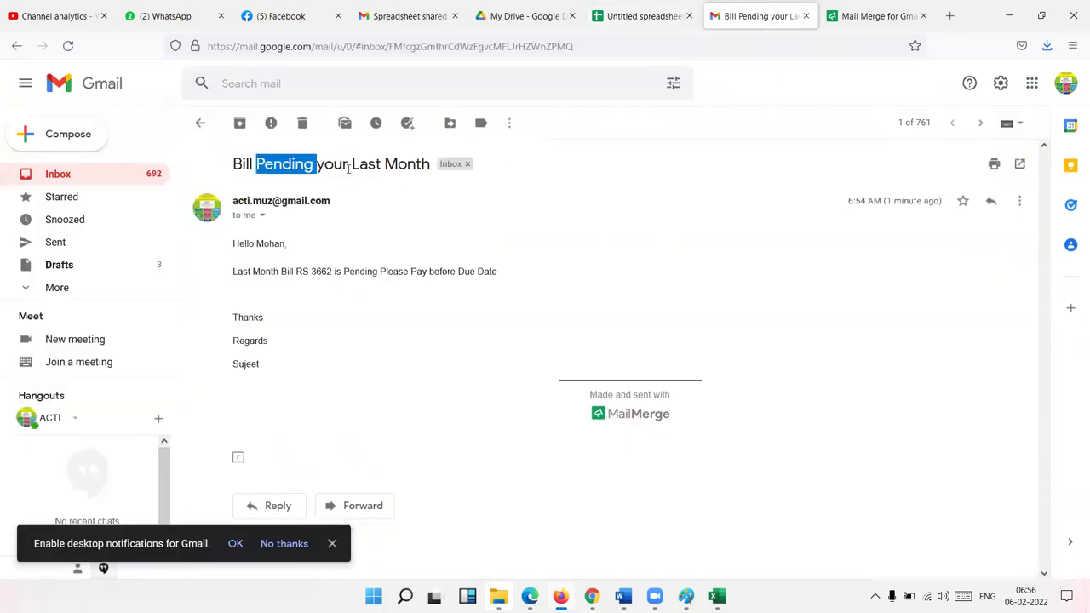
{"action": "double_click", "coordinate": [407, 164]}
Highlight the greeting and body words, marking the 3662 bill amount, then return to the spreadsheet.
{"action": "double_click", "coordinate": [264, 243]}
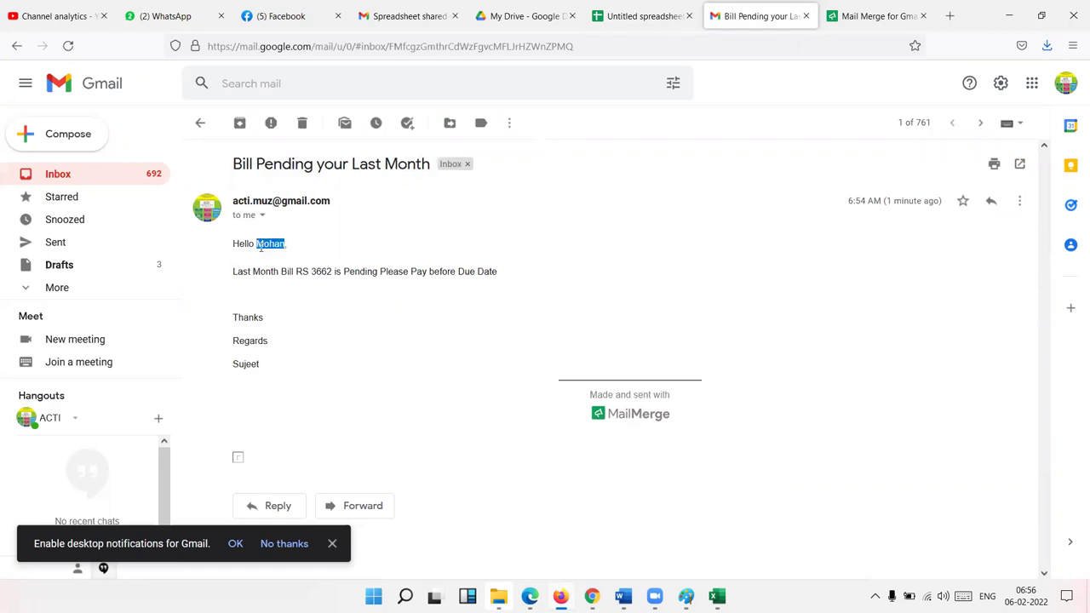
{"action": "left_click", "coordinate": [248, 243]}
{"action": "double_click", "coordinate": [249, 243]}
{"action": "left_click", "coordinate": [275, 262]}
{"action": "double_click", "coordinate": [264, 271]}
{"action": "left_click", "coordinate": [288, 272]}
{"action": "left_click_drag", "start_coordinate": [315, 271], "coordinate": [321, 271]}
{"action": "left_click", "coordinate": [647, 17]}
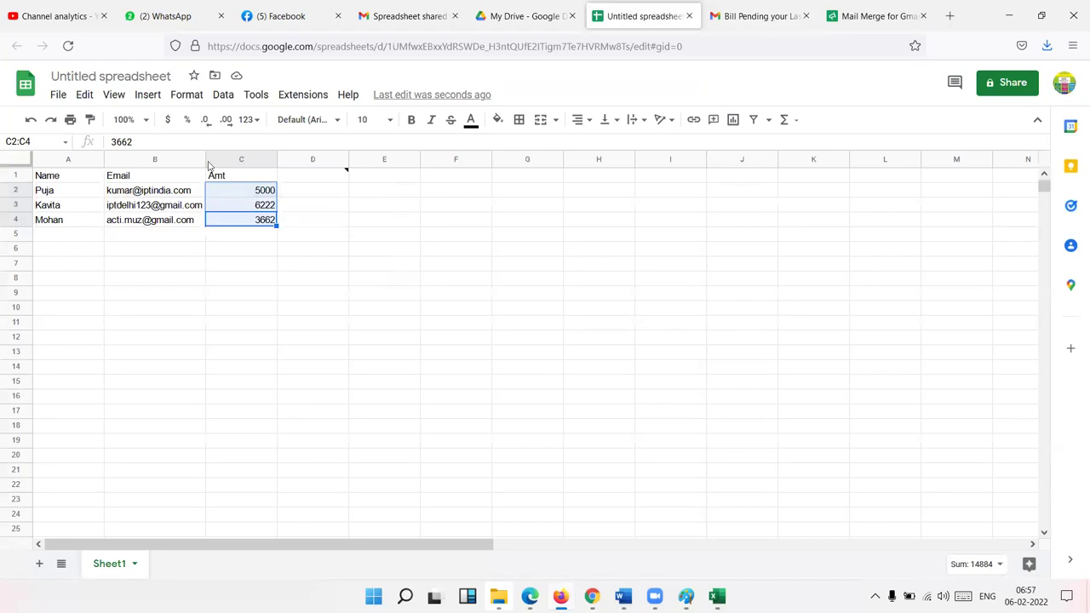
{"action": "left_click", "coordinate": [303, 94]}
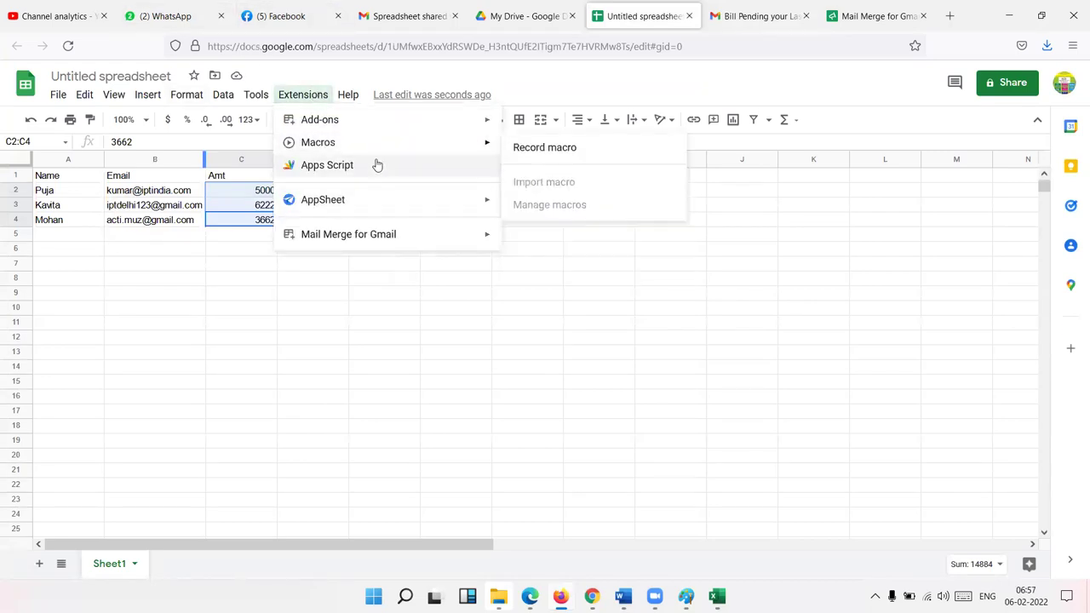
{"action": "mouse_move", "coordinate": [322, 199]}
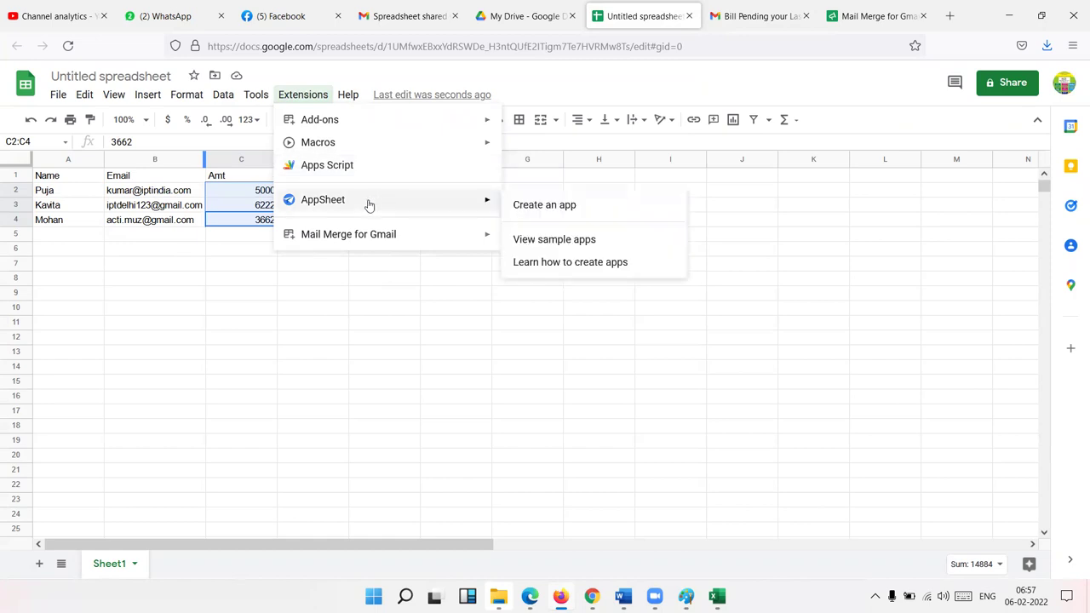
{"action": "left_click", "coordinate": [260, 252]}
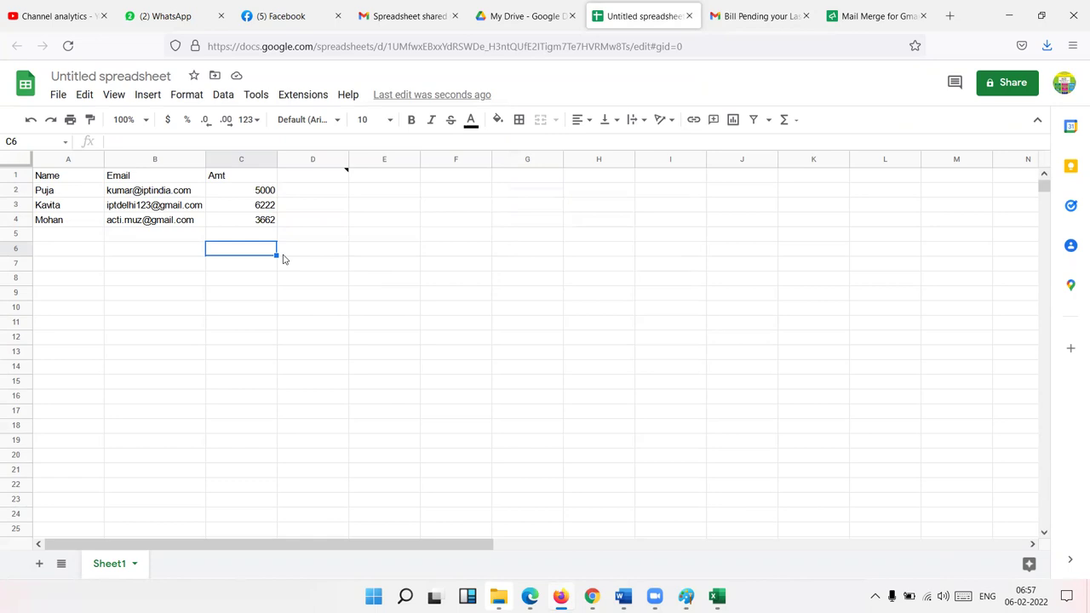
{"action": "left_click", "coordinate": [317, 95]}
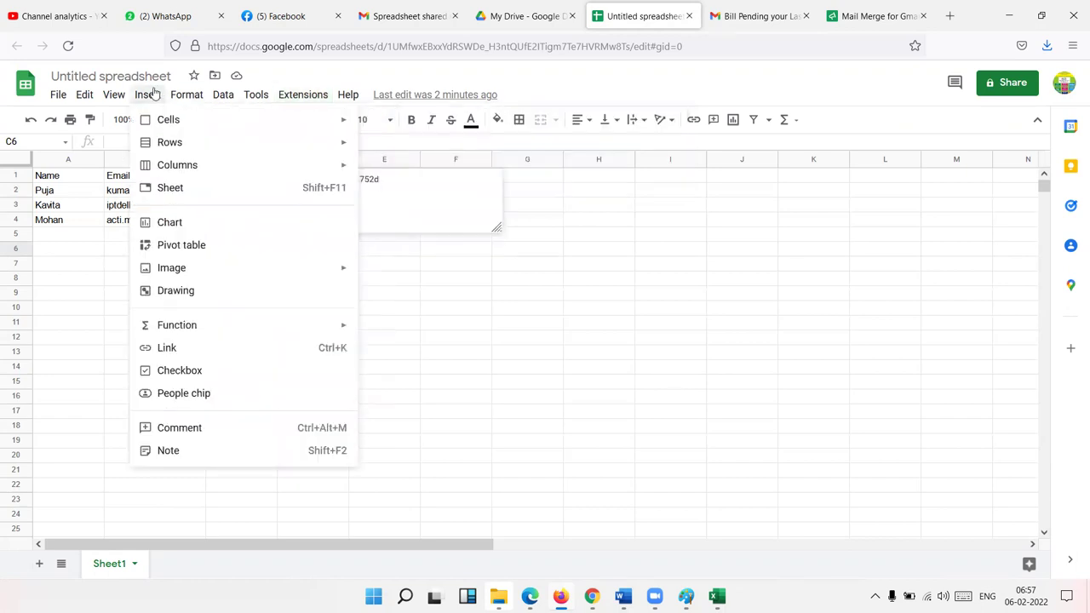
{"action": "mouse_move", "coordinate": [147, 95]}
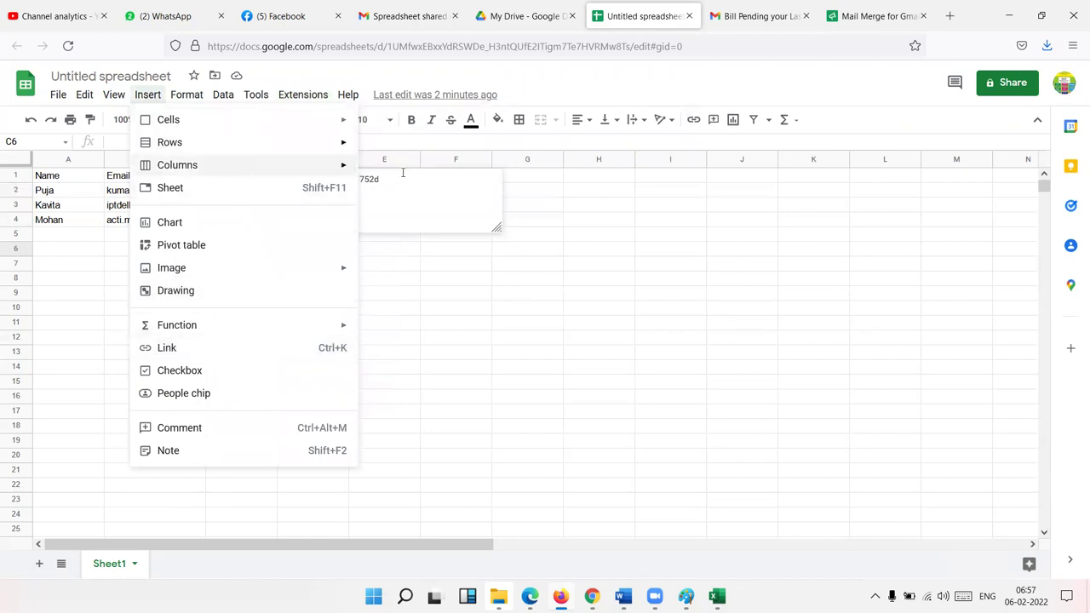
{"action": "left_click", "coordinate": [551, 248]}
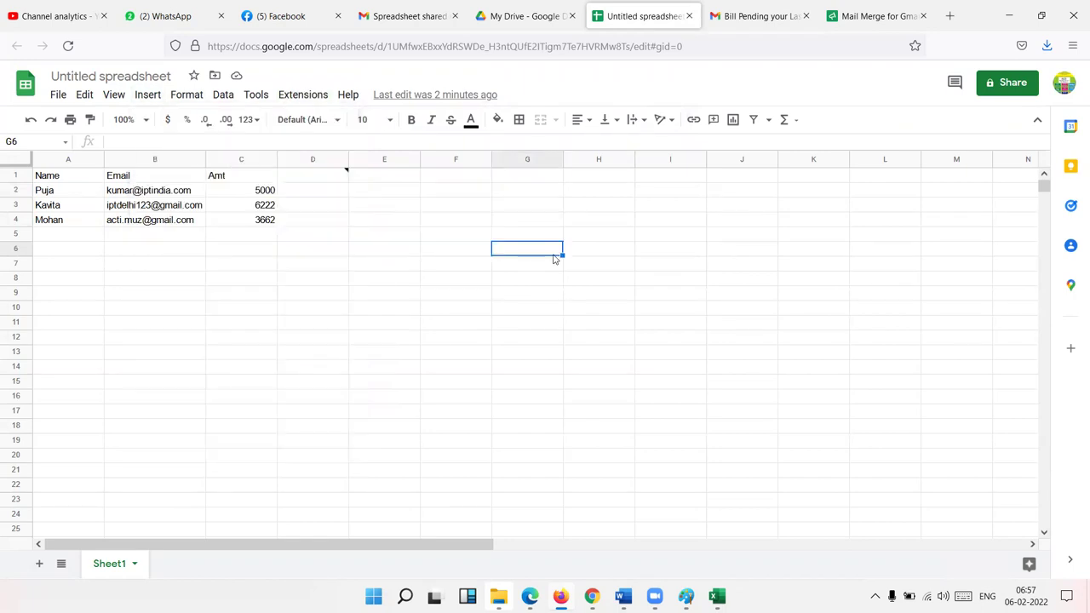
Open the Google Play page for EXCEL MIS TRAINING in a new browser tab.
{"action": "left_click", "coordinate": [908, 14]}
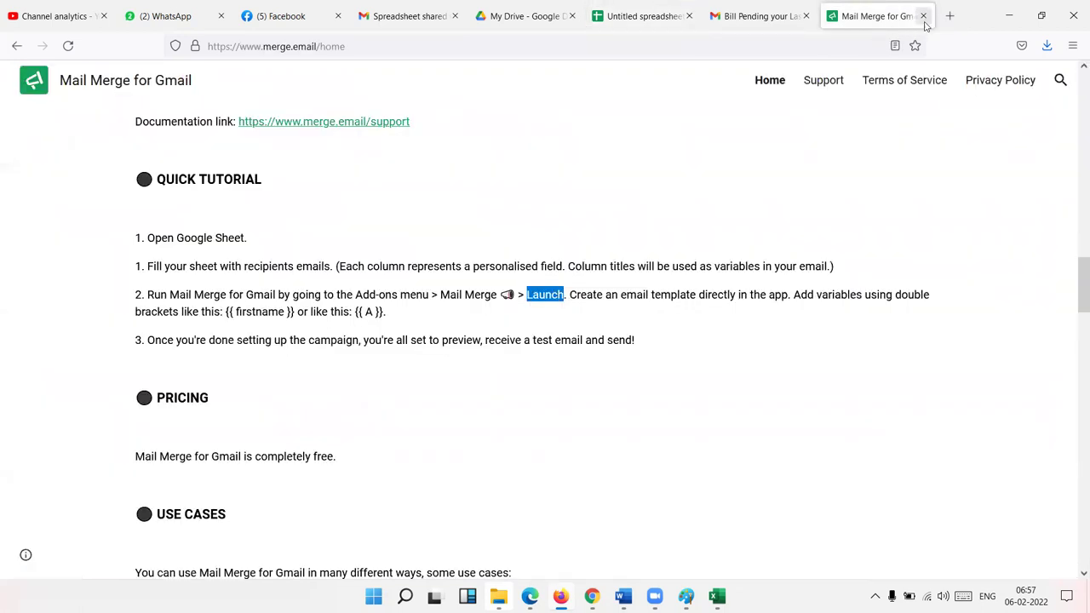
{"action": "mouse_move", "coordinate": [592, 596]}
{"action": "left_click", "coordinate": [618, 523]}
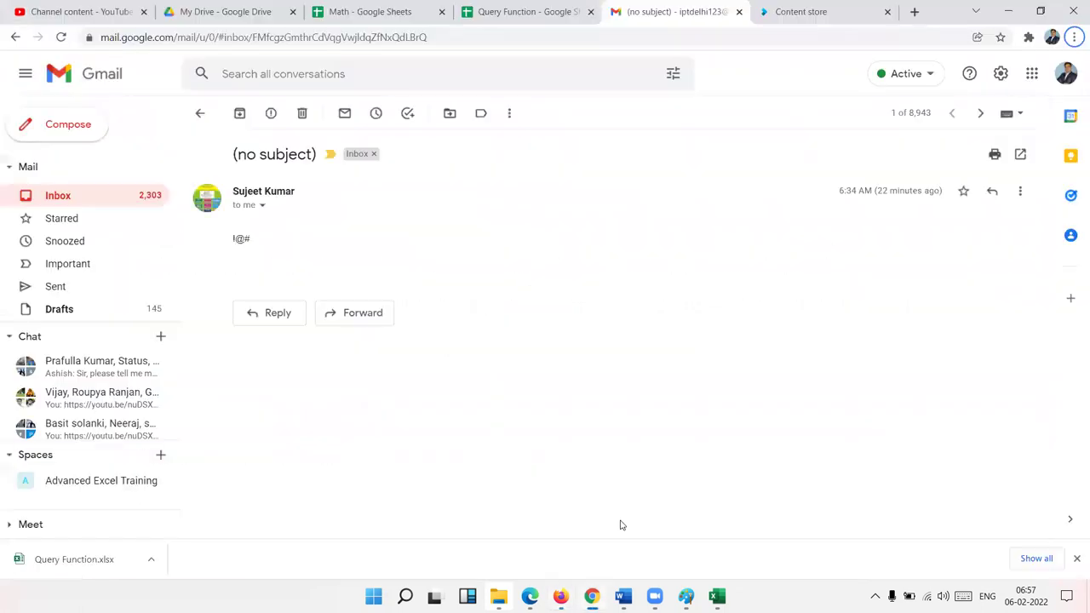
{"action": "left_click", "coordinate": [915, 12]}
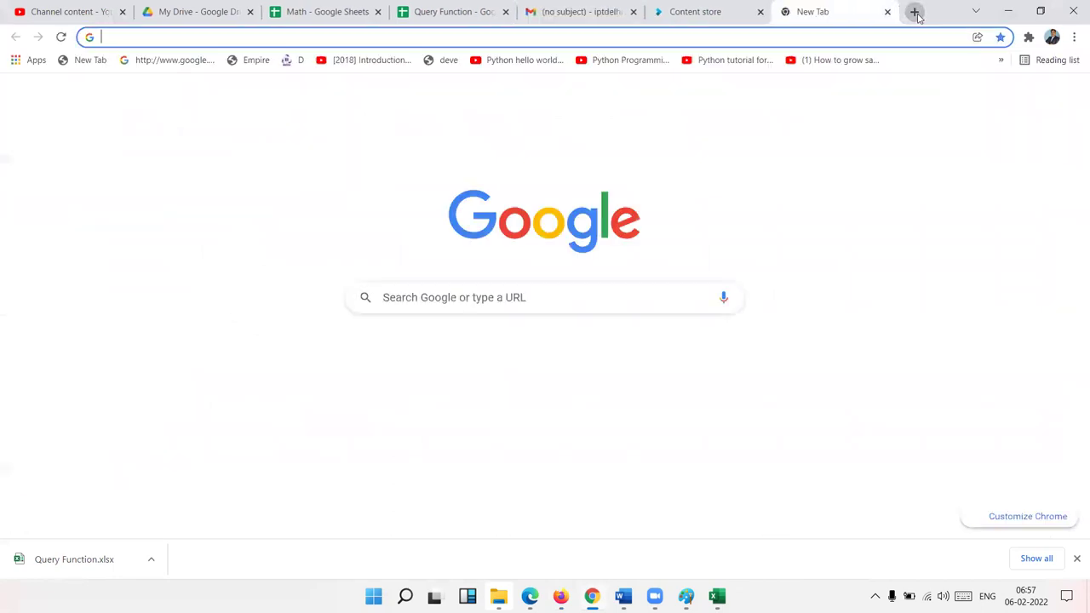
{"action": "type", "text": "pl"}
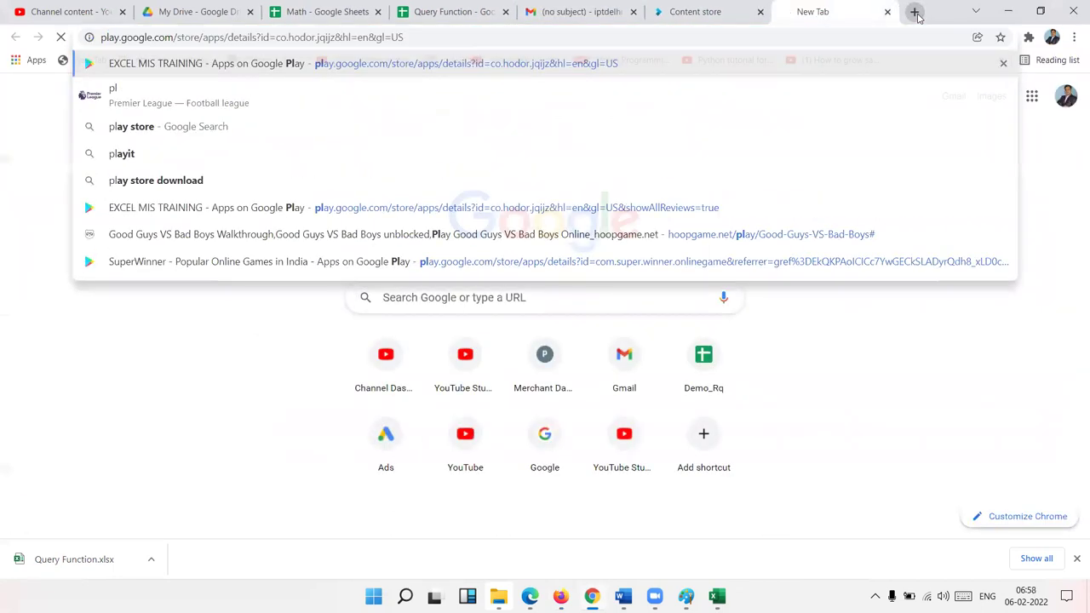
{"action": "key", "text": "Return"}
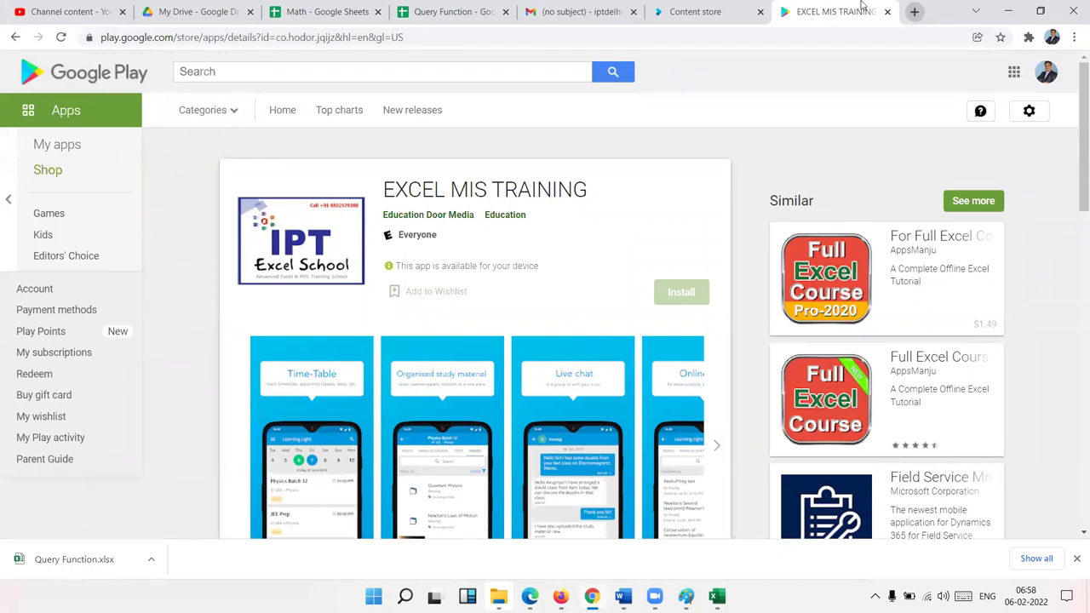
{"action": "left_click", "coordinate": [715, 14]}
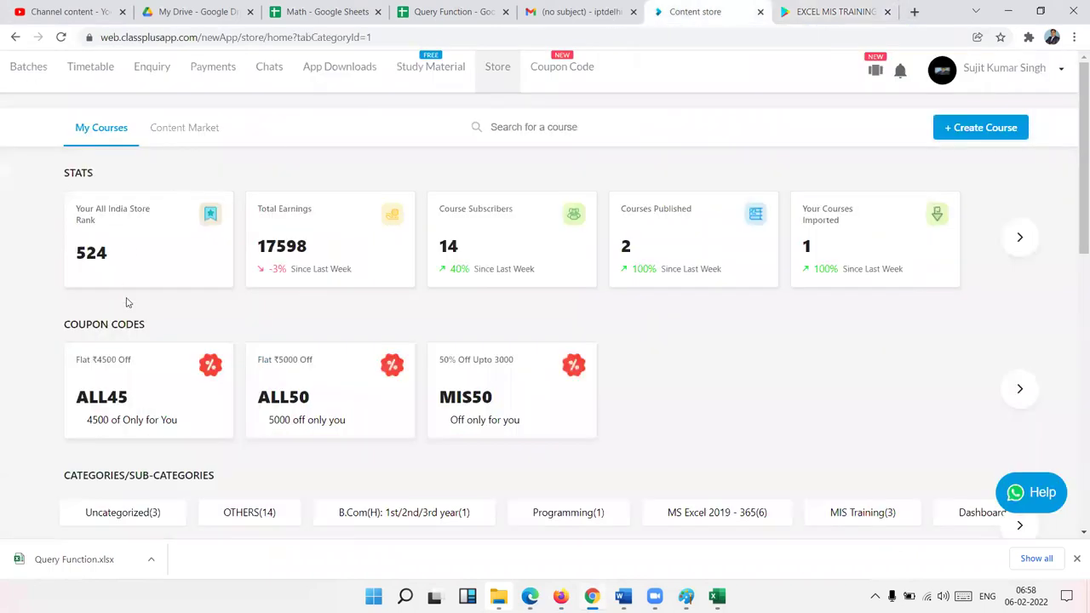
Open the Google Sheets Essential Training course, dismiss the installments notice, and open the 1. Live Class folder.
{"action": "scroll", "coordinate": [130, 302], "scroll_direction": "down", "scroll_amount": 2}
{"action": "scroll", "coordinate": [143, 312], "scroll_direction": "down", "scroll_amount": 4}
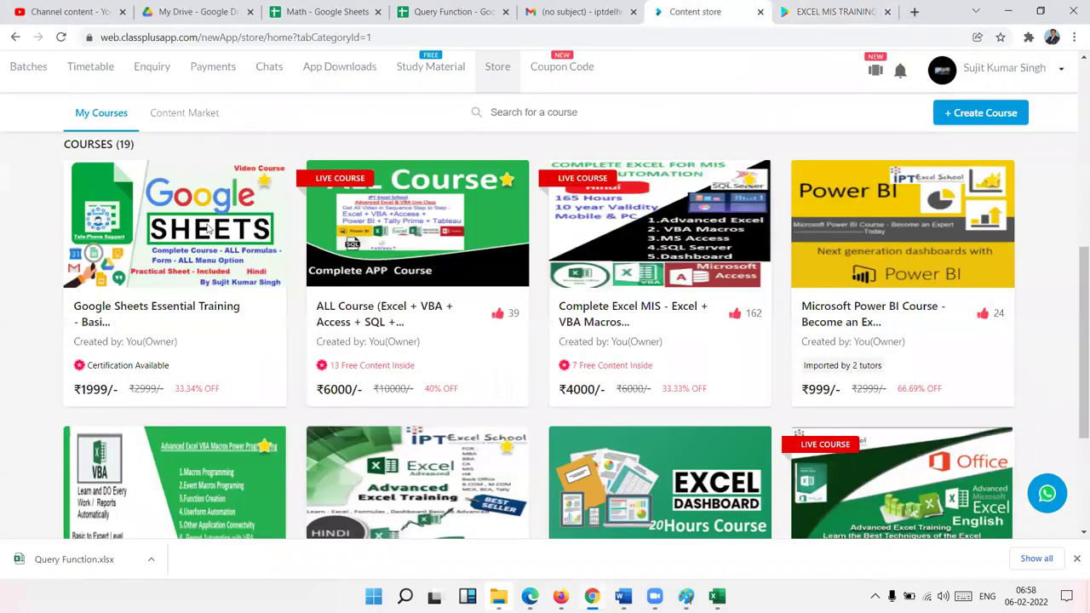
{"action": "left_click", "coordinate": [211, 229]}
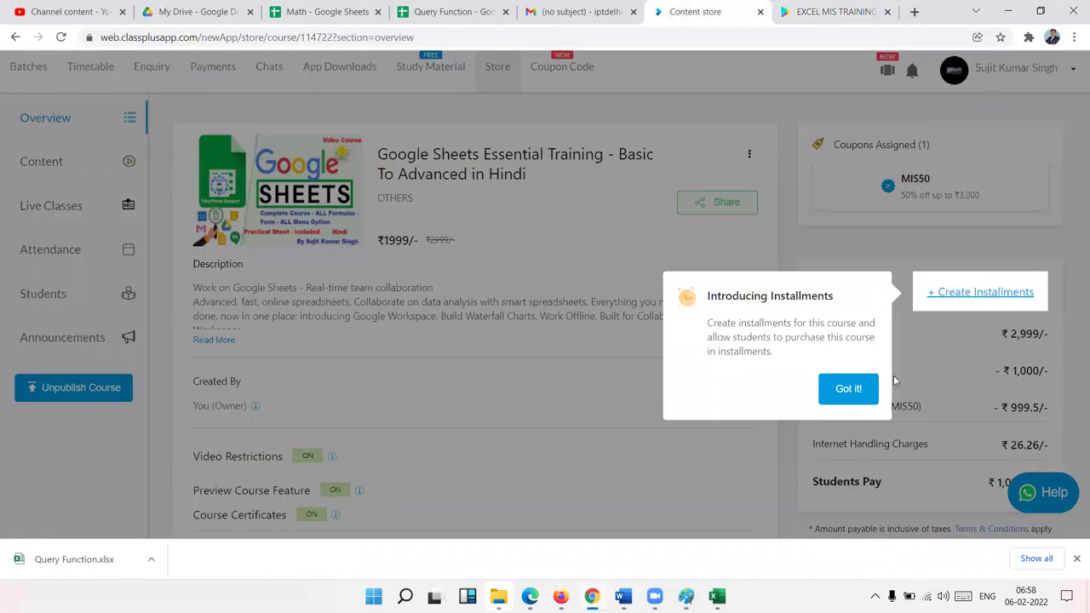
{"action": "left_click", "coordinate": [858, 393]}
{"action": "left_click", "coordinate": [54, 169]}
{"action": "left_click", "coordinate": [279, 264]}
Scroll through the locked lesson list down to 58.Query Function.
{"action": "scroll", "coordinate": [326, 336], "scroll_direction": "down", "scroll_amount": 3}
{"action": "scroll", "coordinate": [332, 346], "scroll_direction": "down", "scroll_amount": 2}
{"action": "scroll", "coordinate": [290, 295], "scroll_direction": "down", "scroll_amount": 5}
{"action": "scroll", "coordinate": [294, 332], "scroll_direction": "down", "scroll_amount": 2}
{"action": "scroll", "coordinate": [298, 364], "scroll_direction": "down", "scroll_amount": 2}
{"action": "scroll", "coordinate": [294, 409], "scroll_direction": "down", "scroll_amount": 1}
{"action": "scroll", "coordinate": [287, 456], "scroll_direction": "down", "scroll_amount": 3}
{"action": "scroll", "coordinate": [288, 456], "scroll_direction": "down", "scroll_amount": 5}
{"action": "scroll", "coordinate": [287, 453], "scroll_direction": "down", "scroll_amount": 5}
{"action": "scroll", "coordinate": [286, 451], "scroll_direction": "down", "scroll_amount": 4}
{"action": "scroll", "coordinate": [289, 452], "scroll_direction": "down", "scroll_amount": 2}
{"action": "scroll", "coordinate": [288, 451], "scroll_direction": "down", "scroll_amount": 7}
{"action": "scroll", "coordinate": [284, 434], "scroll_direction": "down", "scroll_amount": 4}
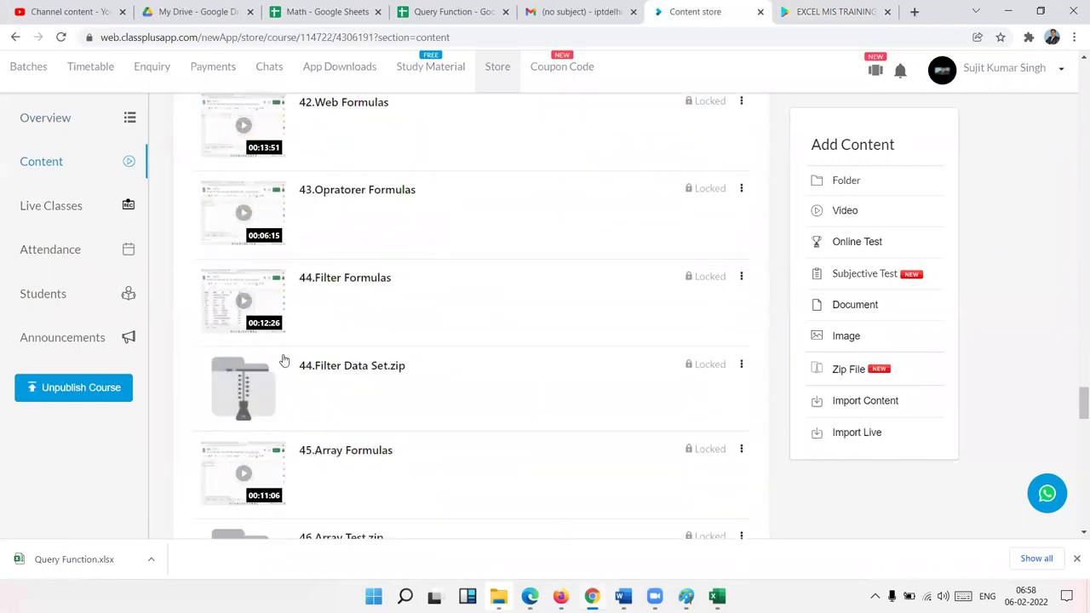
{"action": "scroll", "coordinate": [284, 364], "scroll_direction": "up", "scroll_amount": 5}
{"action": "scroll", "coordinate": [275, 476], "scroll_direction": "down", "scroll_amount": 8}
{"action": "scroll", "coordinate": [280, 476], "scroll_direction": "down", "scroll_amount": 6}
{"action": "scroll", "coordinate": [280, 479], "scroll_direction": "down", "scroll_amount": 5}
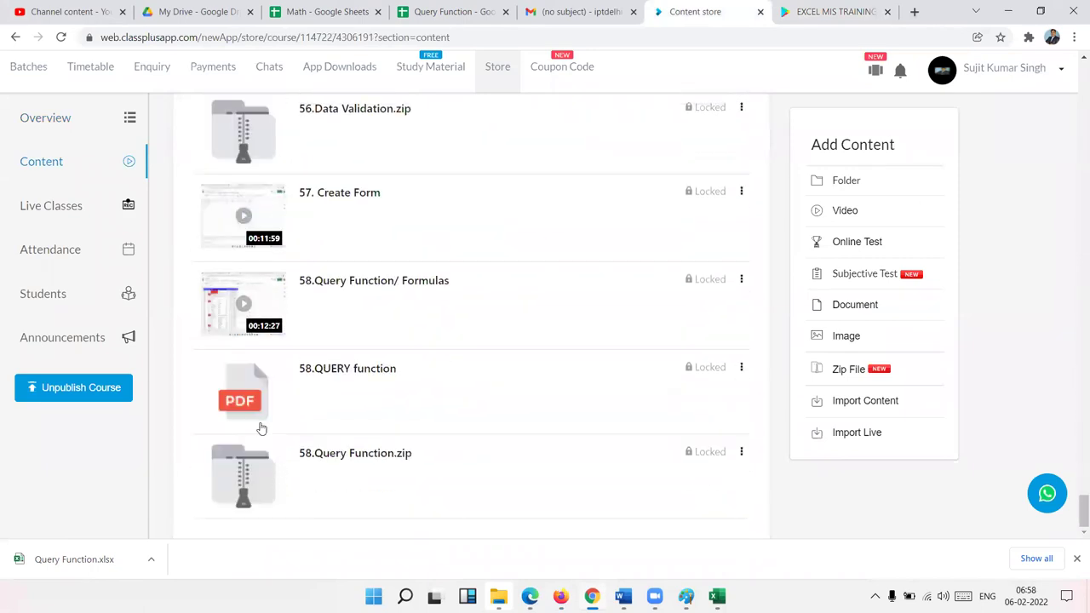
{"action": "scroll", "coordinate": [284, 479], "scroll_direction": "up", "scroll_amount": 5}
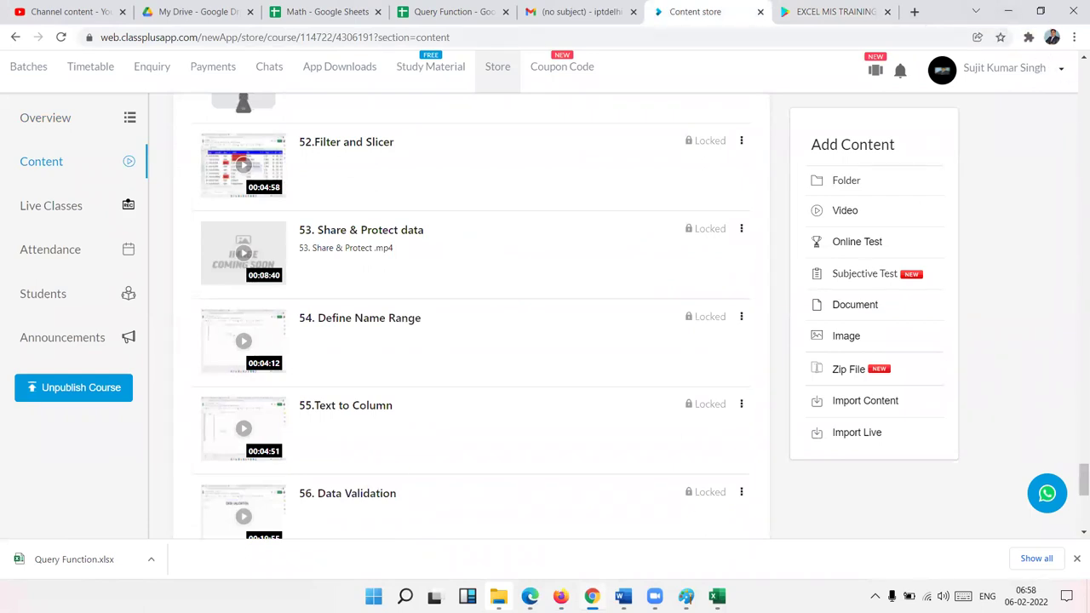
Return to the untitled spreadsheet and choose Extensions > Add-ons > Get add-ons.
{"action": "left_click", "coordinate": [560, 596]}
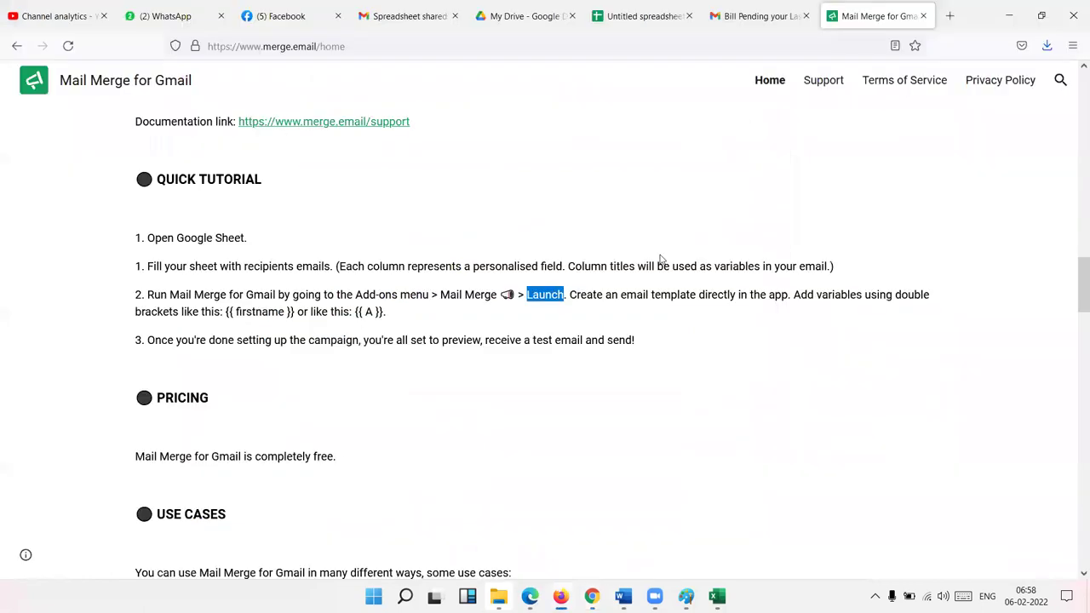
{"action": "left_click", "coordinate": [628, 10]}
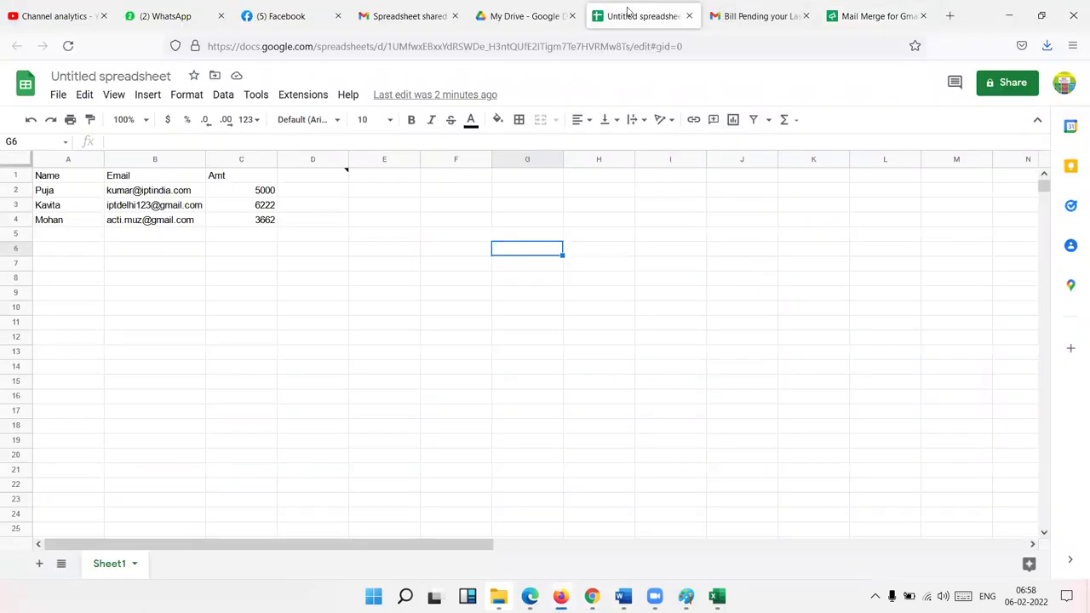
{"action": "mouse_move", "coordinate": [313, 175]}
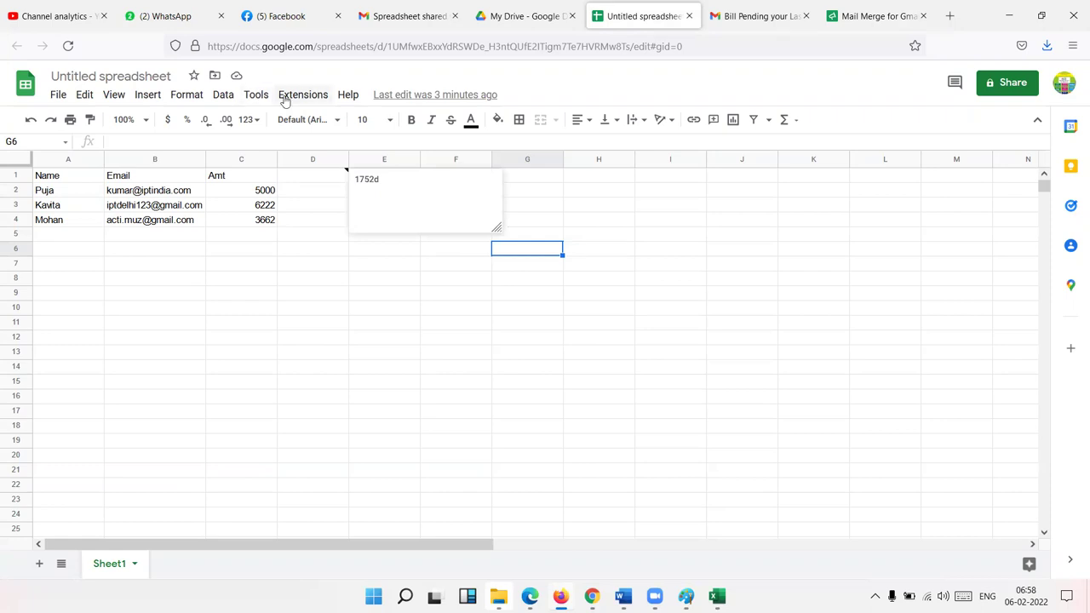
{"action": "left_click", "coordinate": [285, 97]}
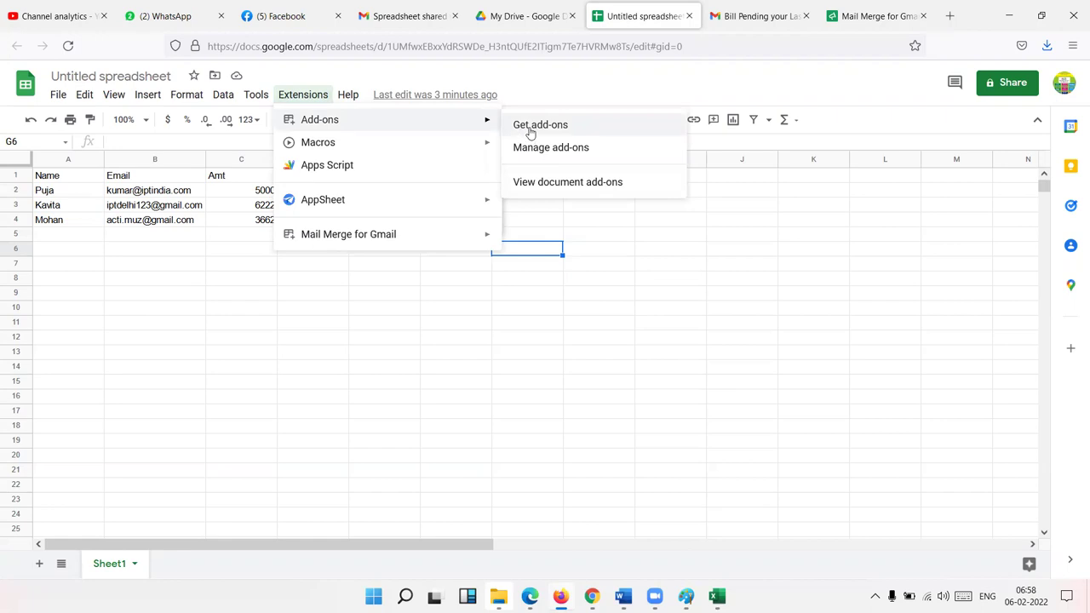
{"action": "left_click", "coordinate": [533, 130]}
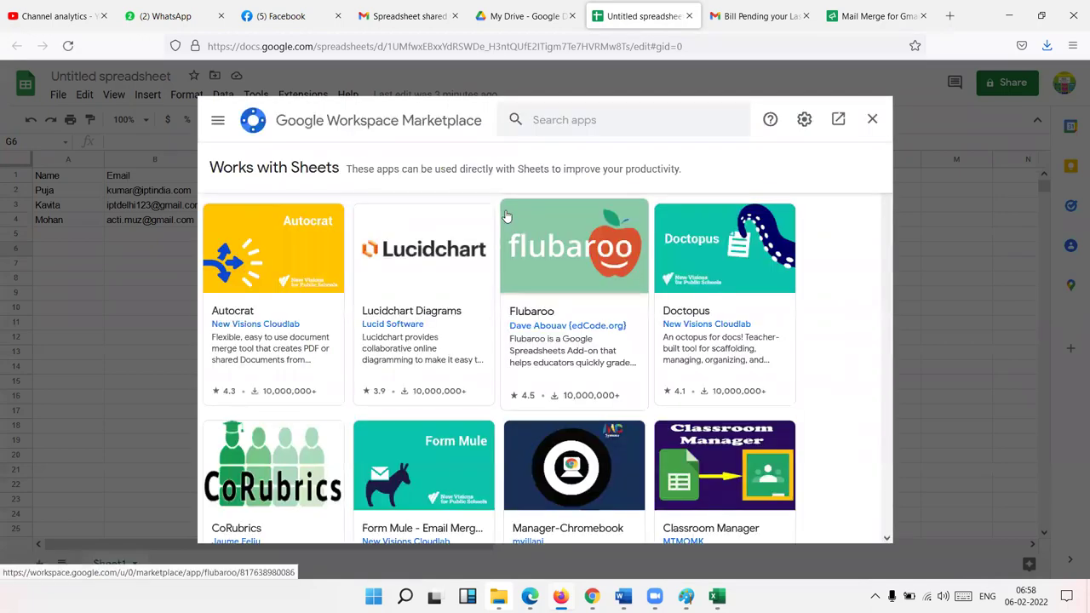
Scroll through the Google Workspace Marketplace app listings.
{"action": "scroll", "coordinate": [539, 406], "scroll_direction": "down", "scroll_amount": 3}
{"action": "scroll", "coordinate": [539, 406], "scroll_direction": "down", "scroll_amount": 2}
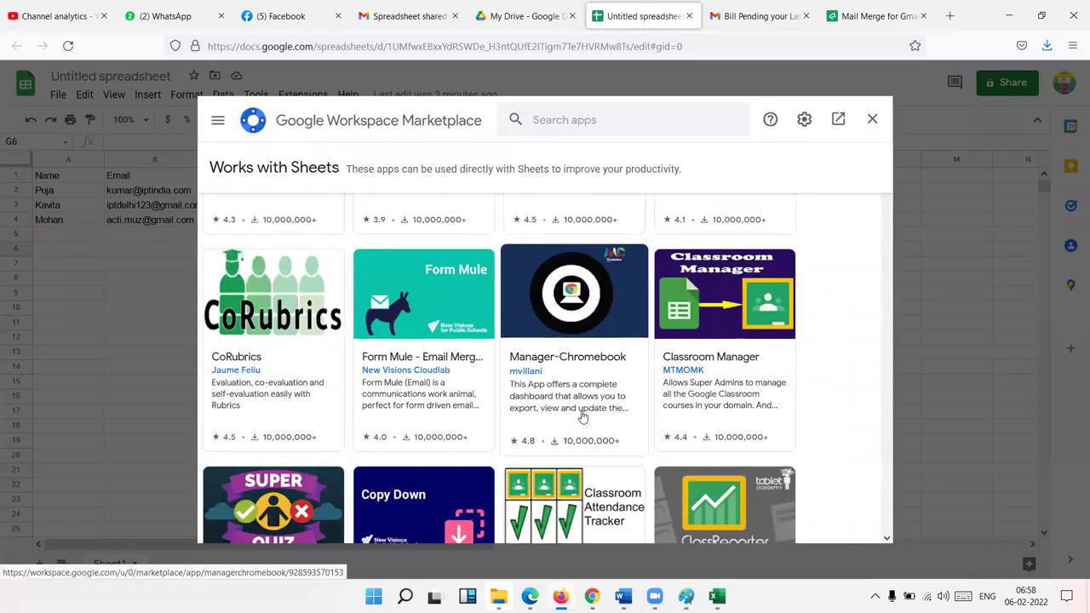
{"action": "scroll", "coordinate": [562, 375], "scroll_direction": "down", "scroll_amount": 3}
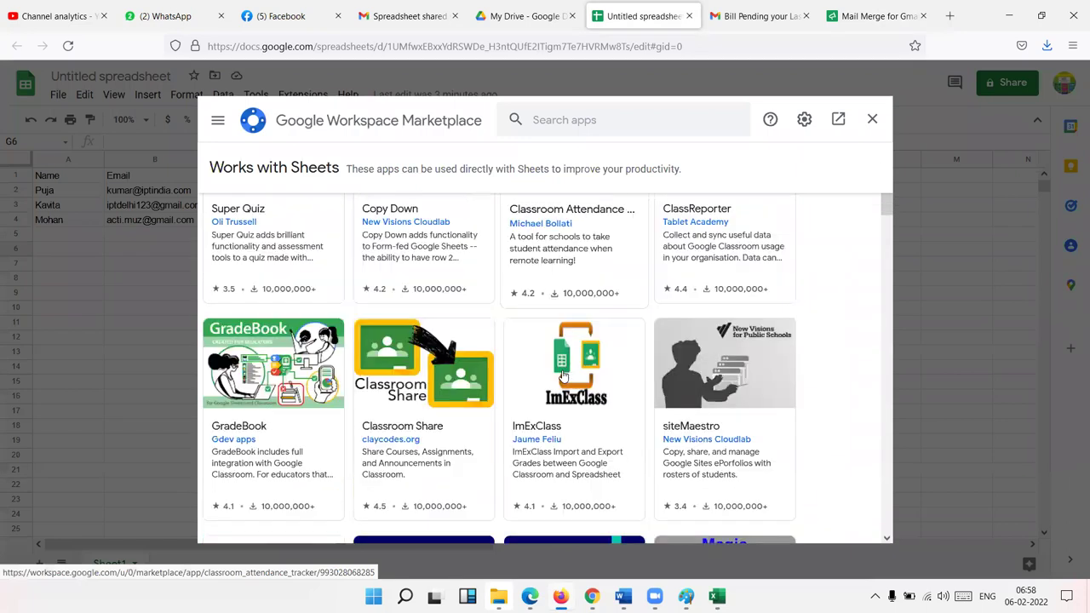
{"action": "scroll", "coordinate": [562, 376], "scroll_direction": "down", "scroll_amount": 3}
{"action": "scroll", "coordinate": [562, 376], "scroll_direction": "down", "scroll_amount": 3}
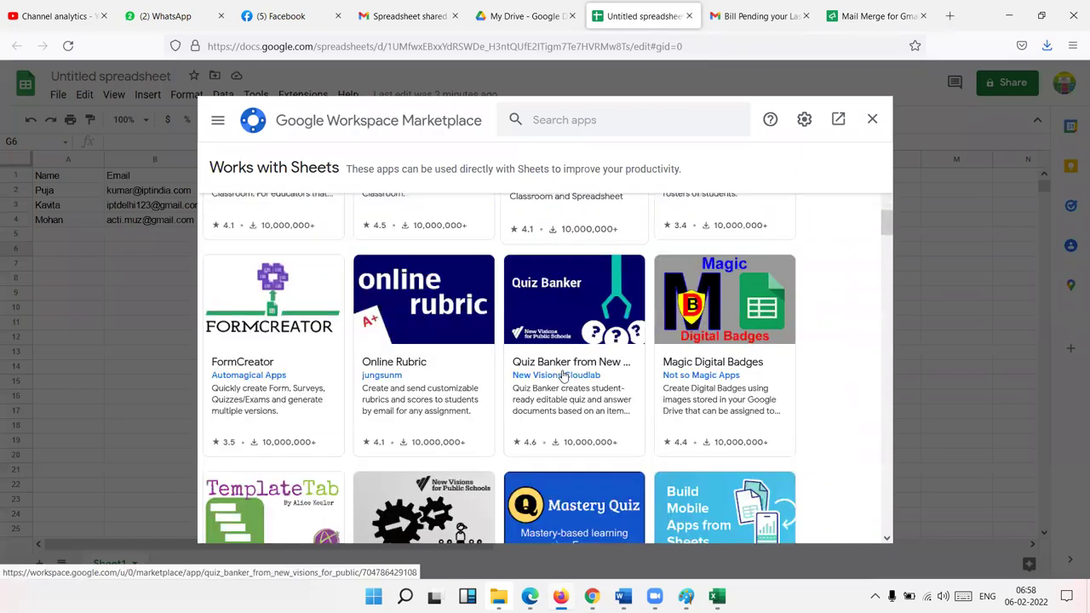
{"action": "scroll", "coordinate": [562, 376], "scroll_direction": "down", "scroll_amount": 3}
{"action": "scroll", "coordinate": [562, 376], "scroll_direction": "down", "scroll_amount": 3}
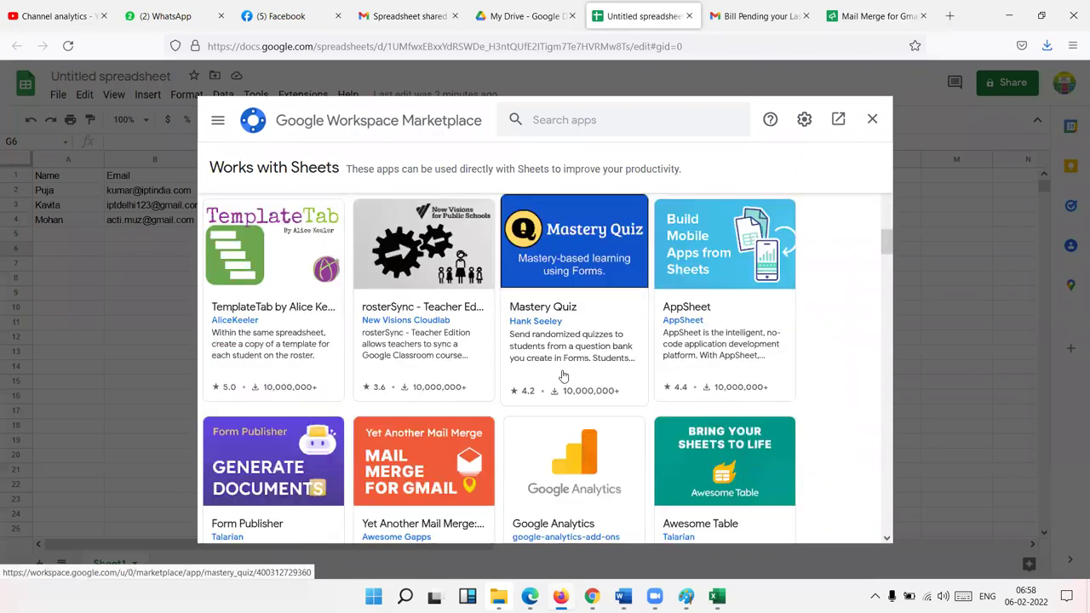
{"action": "scroll", "coordinate": [562, 375], "scroll_direction": "up", "scroll_amount": 6}
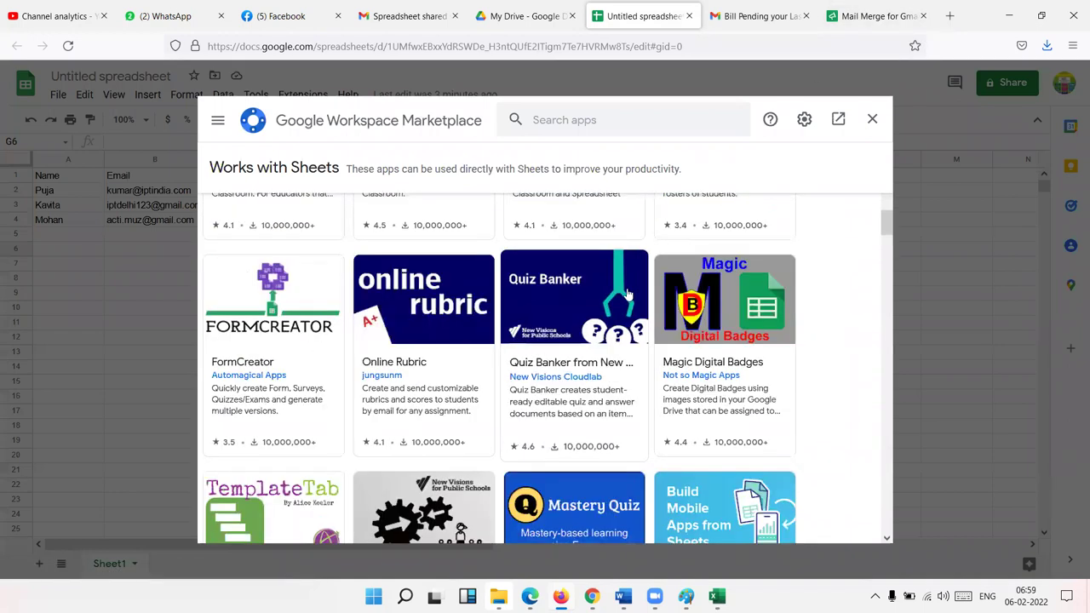
{"action": "scroll", "coordinate": [562, 335], "scroll_direction": "up", "scroll_amount": 2}
{"action": "scroll", "coordinate": [560, 332], "scroll_direction": "up", "scroll_amount": 8}
Search the Marketplace for 'mail' using the Mail Merge suggestion.
{"action": "left_click", "coordinate": [573, 120]}
{"action": "type", "text": "mail"}
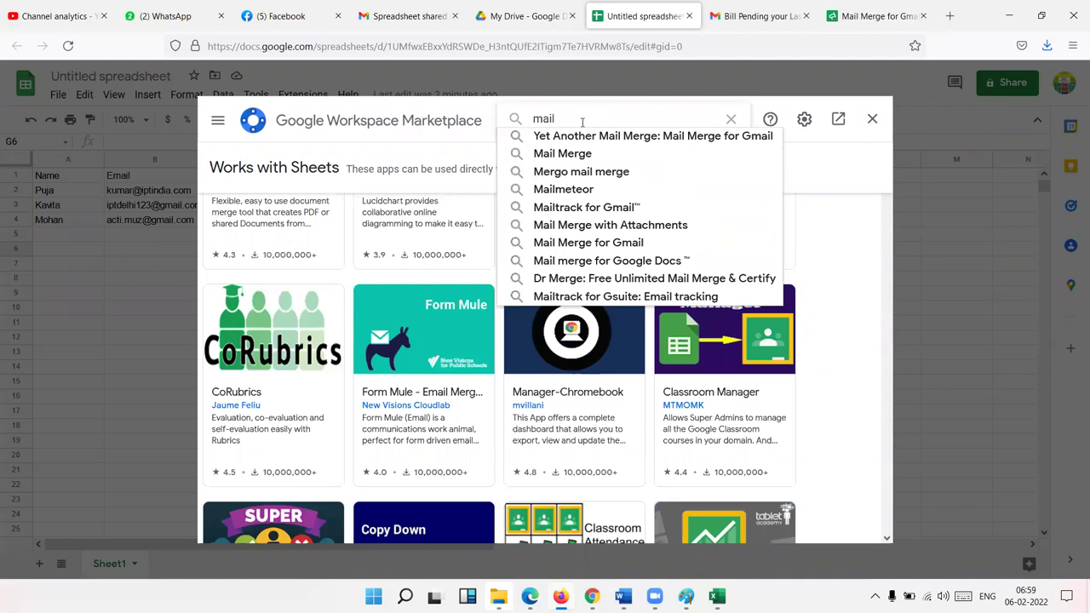
{"action": "key", "text": "Down"}
{"action": "key", "text": "Down"}
{"action": "key", "text": "Return"}
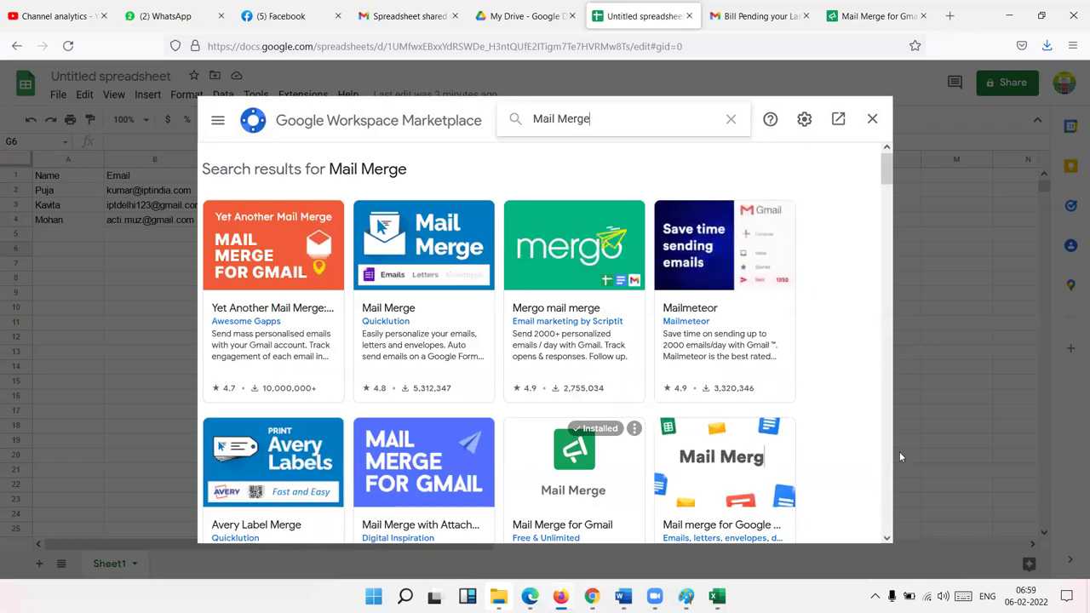
{"action": "scroll", "coordinate": [606, 279], "scroll_direction": "down", "scroll_amount": 3}
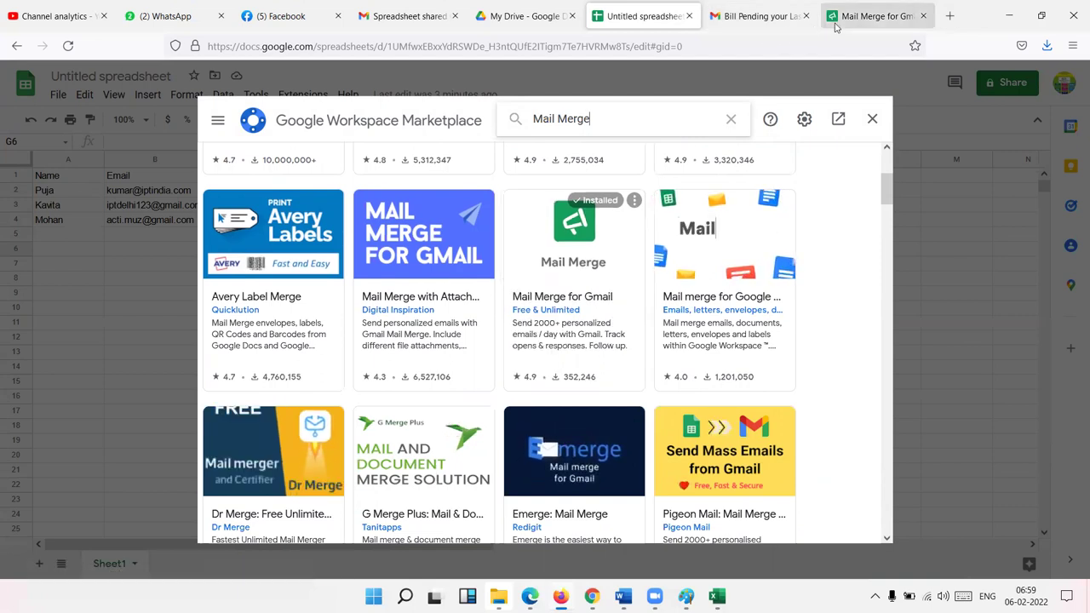
Copy the documentation support link from the Mail Merge for Gmail website, then return to the spreadsheet.
{"action": "left_click", "coordinate": [873, 15]}
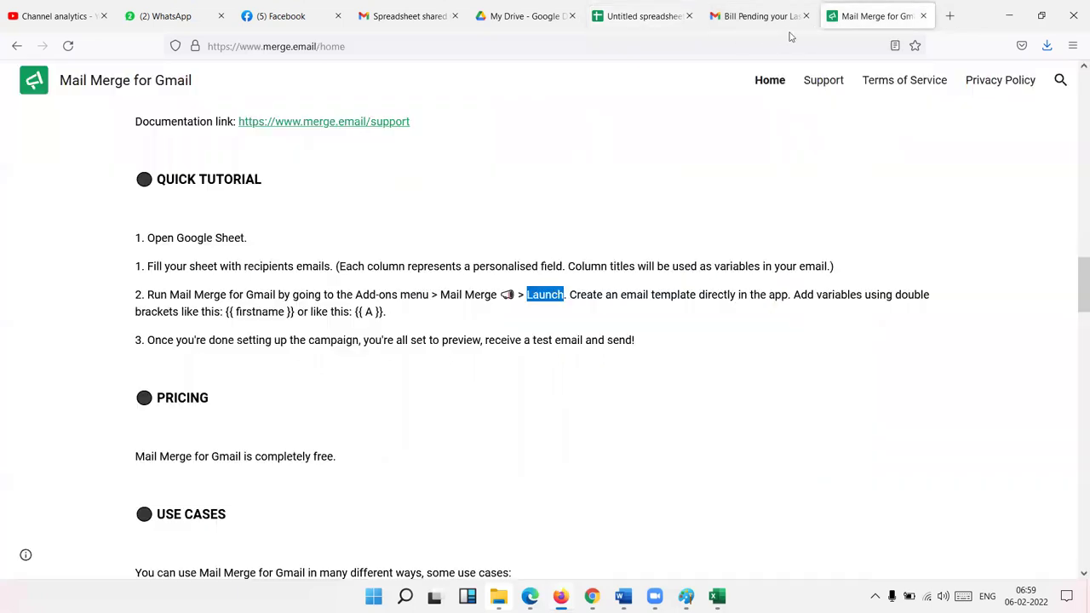
{"action": "left_click", "coordinate": [294, 51]}
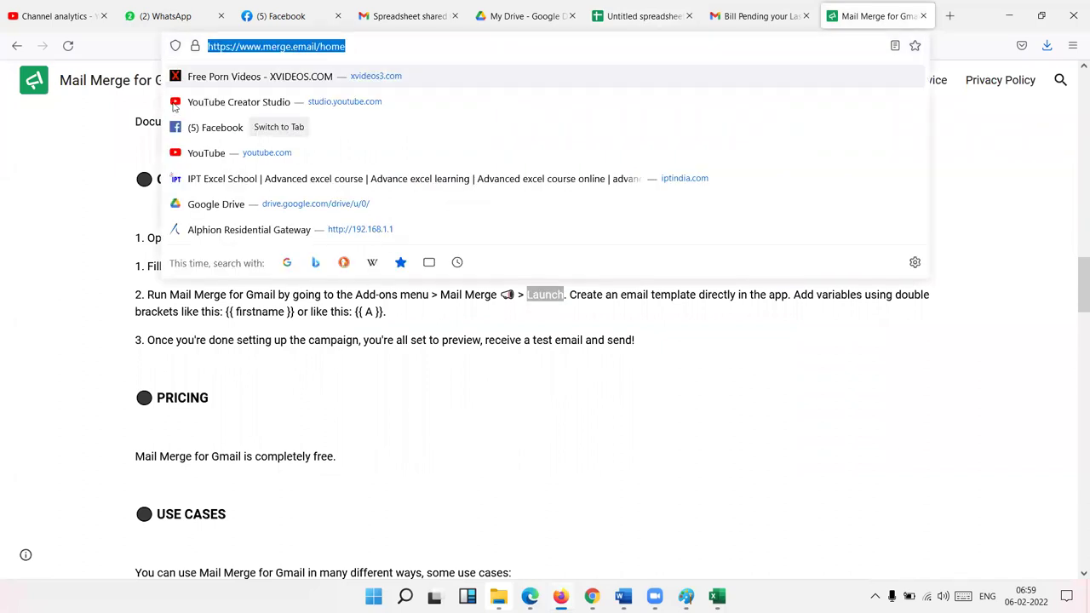
{"action": "left_click", "coordinate": [57, 217]}
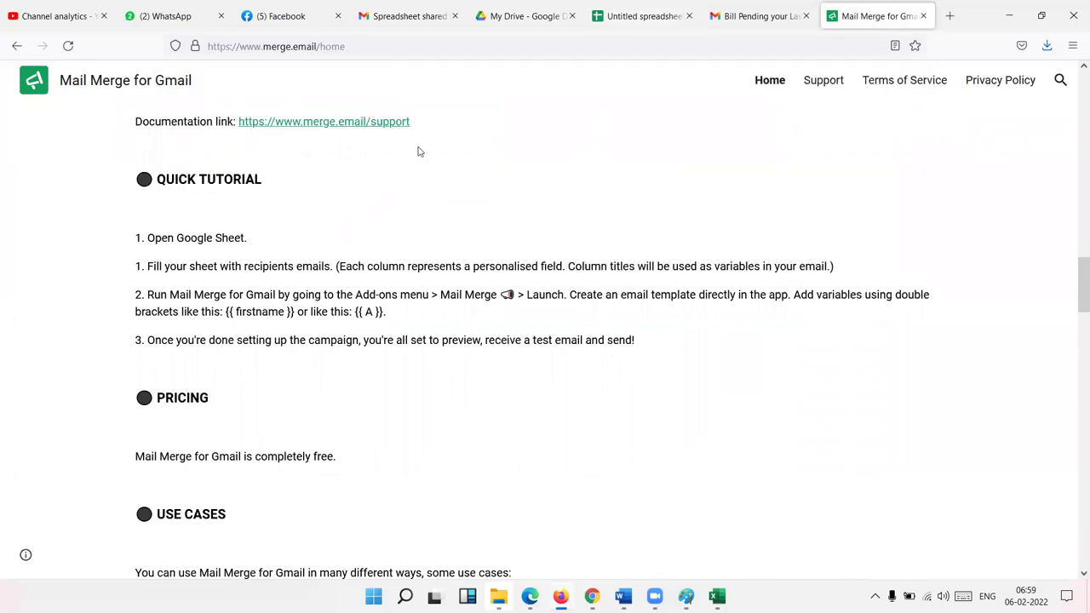
{"action": "left_click_drag", "start_coordinate": [412, 124], "coordinate": [235, 121]}
{"action": "key", "text": "ctrl+c"}
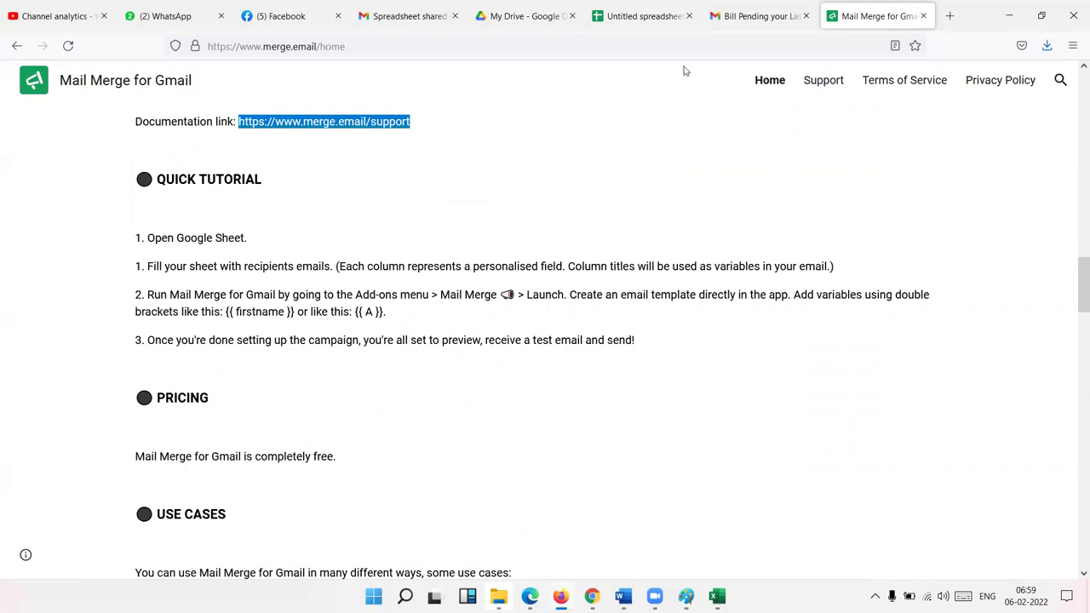
{"action": "left_click", "coordinate": [640, 16]}
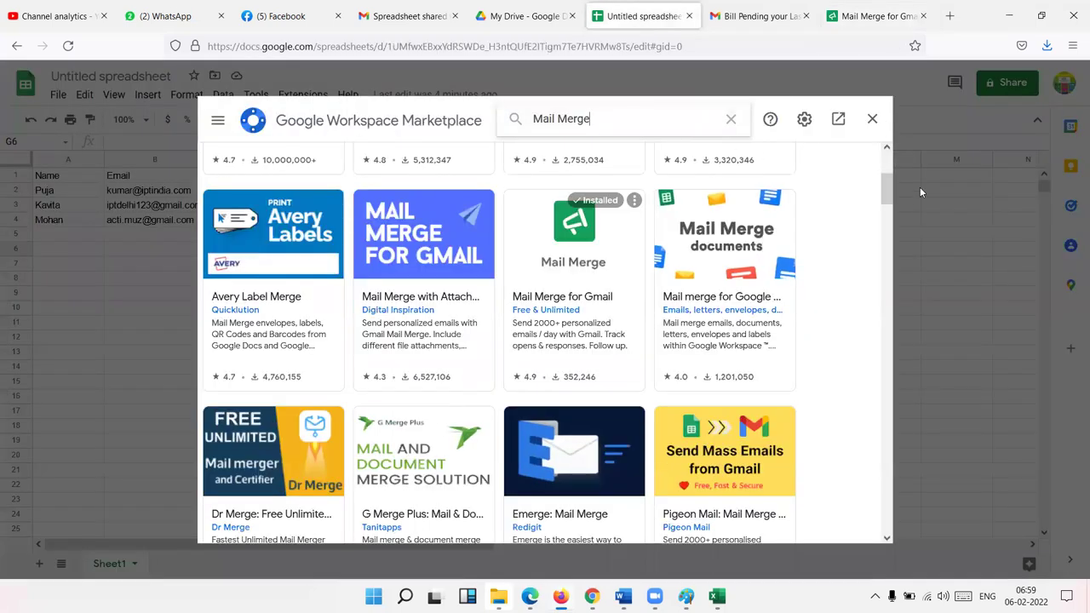
Review the Mail Merge for Gmail details page, then close the Marketplace.
{"action": "left_click", "coordinate": [584, 243]}
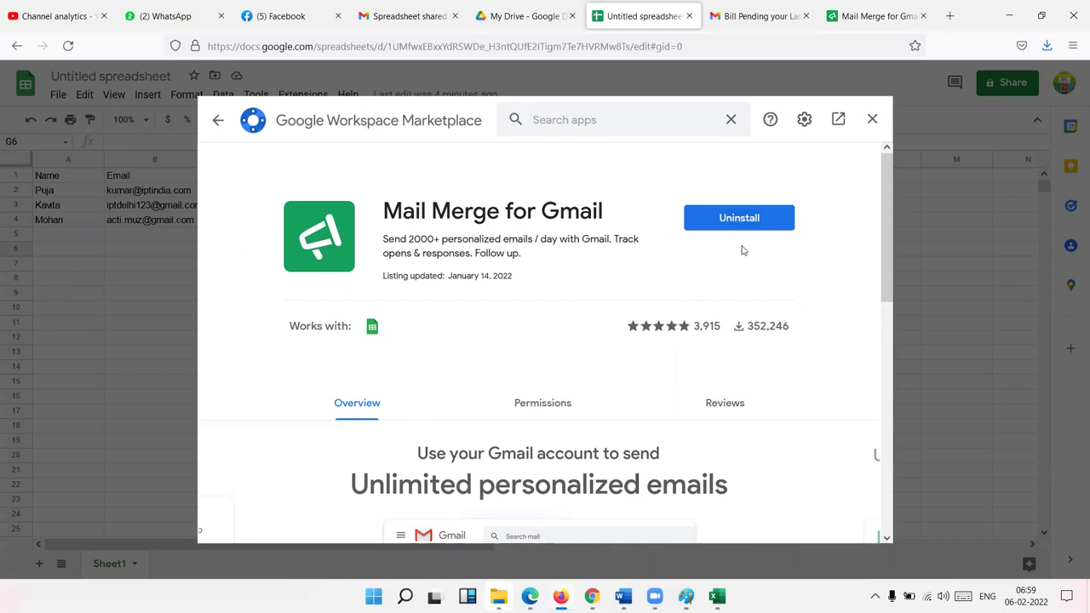
{"action": "scroll", "coordinate": [771, 338], "scroll_direction": "down", "scroll_amount": 2}
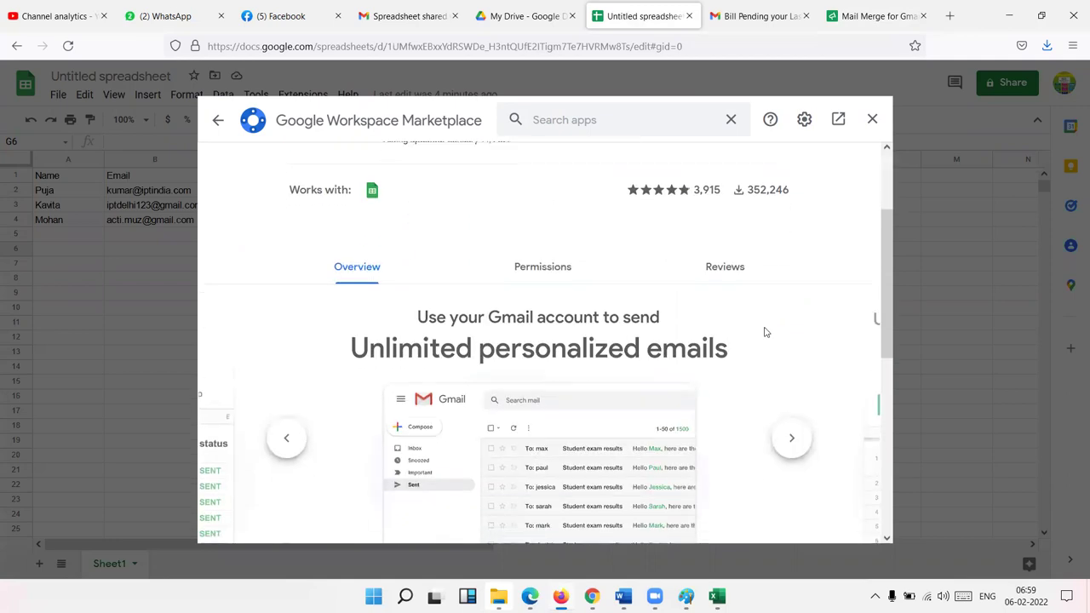
{"action": "scroll", "coordinate": [767, 328], "scroll_direction": "up", "scroll_amount": 2}
{"action": "left_click", "coordinate": [872, 120]}
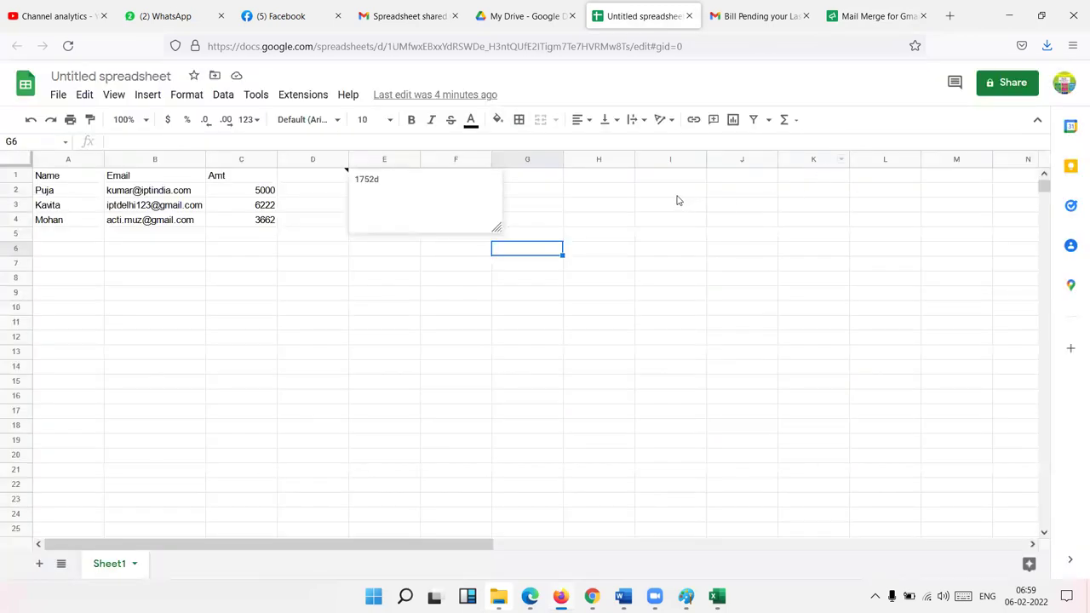
Paste the merge.email support link into I2, select A1:C4, and open the Extensions menu.
{"action": "left_click", "coordinate": [680, 188]}
{"action": "double_click", "coordinate": [676, 189]}
{"action": "key", "text": "ctrl+v"}
{"action": "left_click", "coordinate": [680, 223]}
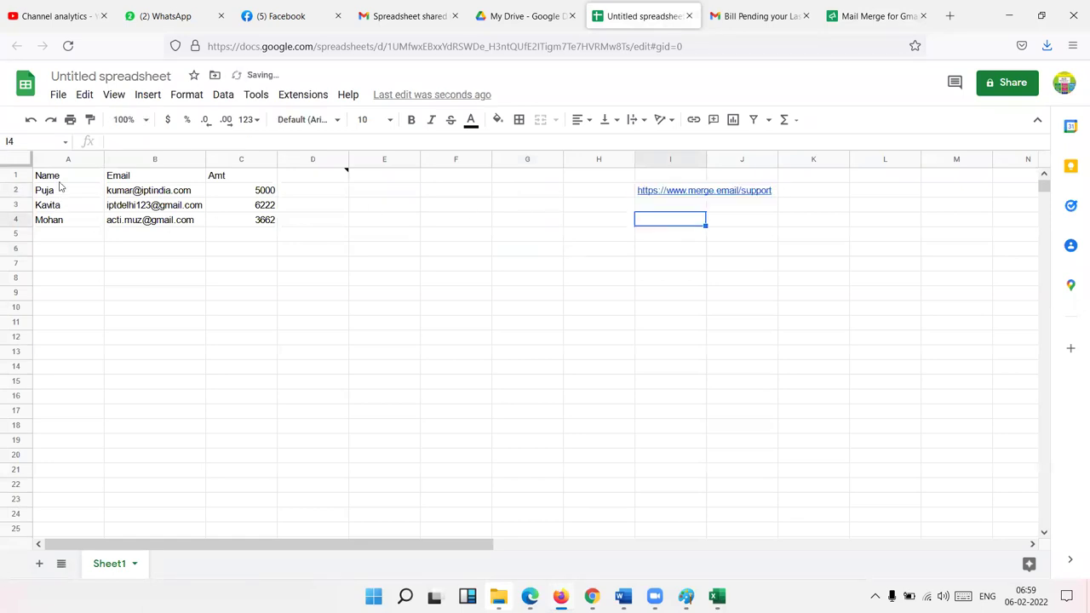
{"action": "left_click_drag", "start_coordinate": [58, 177], "coordinate": [236, 229]}
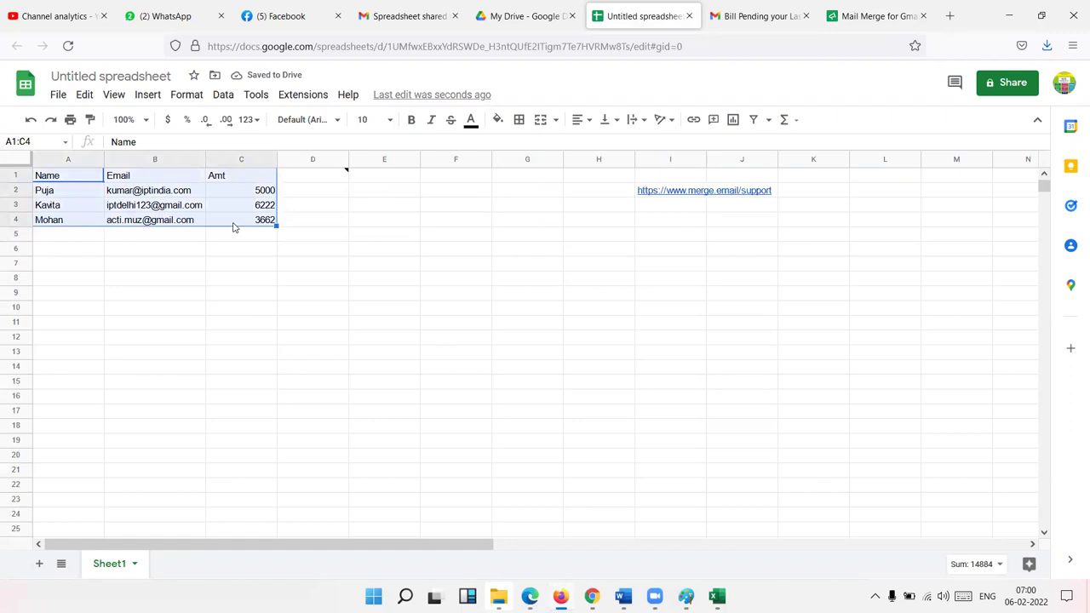
{"action": "left_click", "coordinate": [302, 95]}
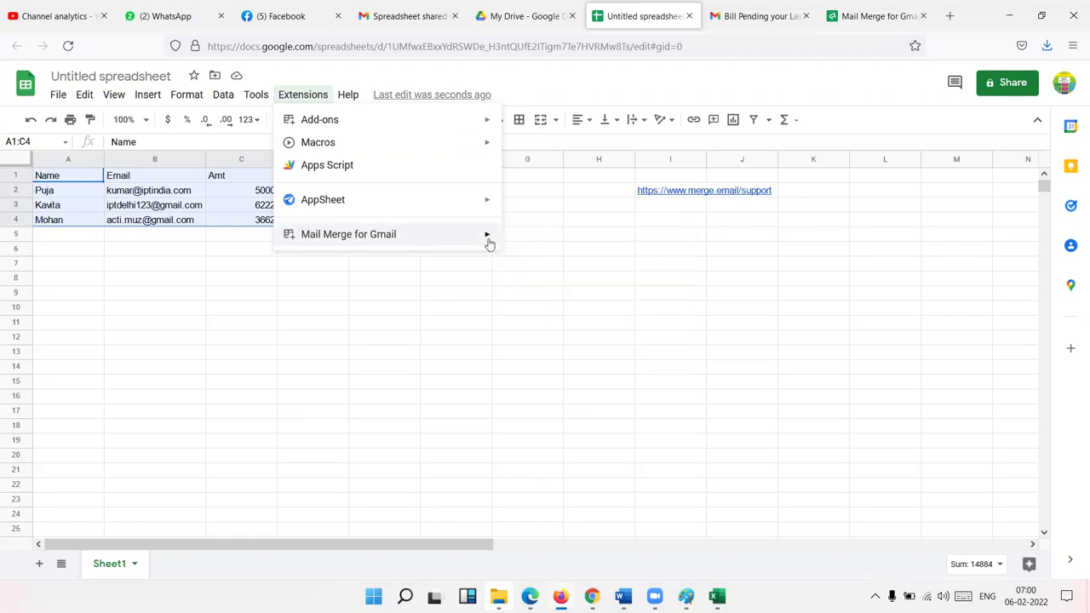
Start Mail Merge for Gmail and open the bill template to view its {{ name }} and {{Amt}} placeholders.
{"action": "left_click", "coordinate": [539, 239]}
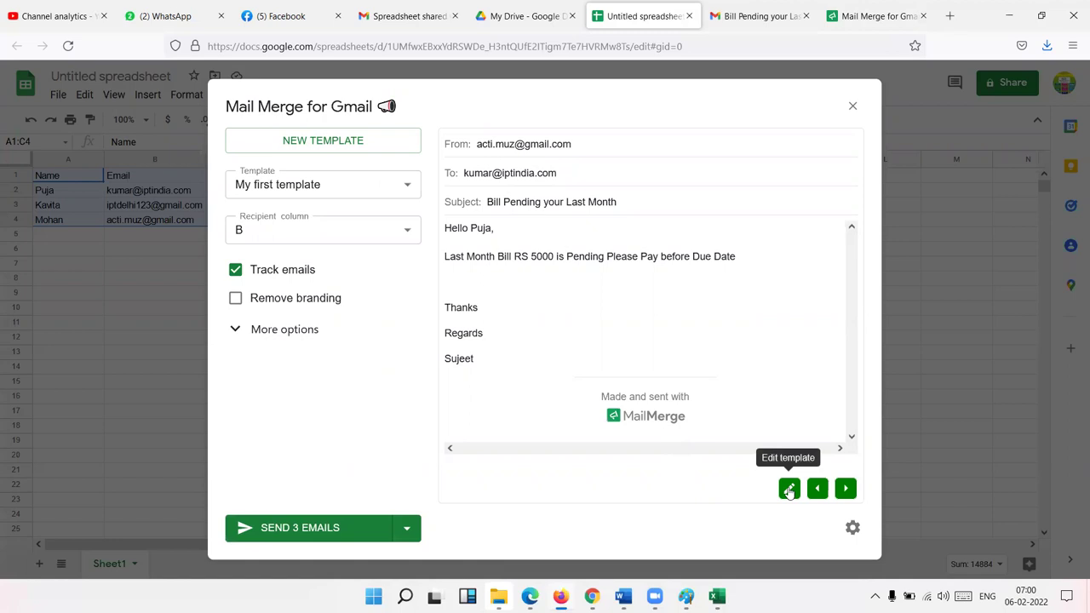
{"action": "left_click", "coordinate": [789, 489]}
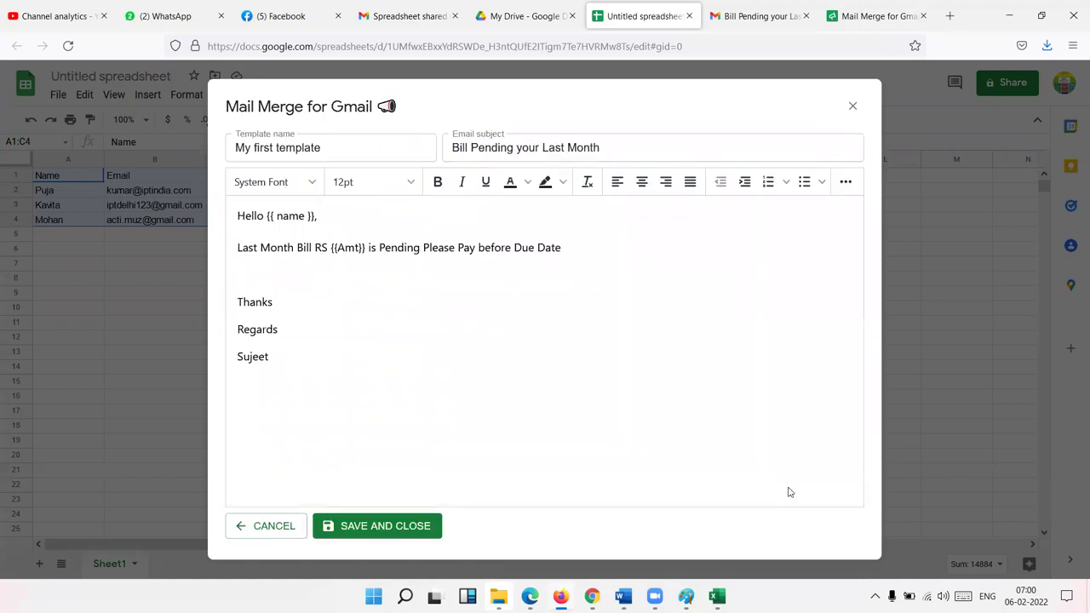
Close the Mail Merge window and delete the old column D with its contents.
{"action": "left_click", "coordinate": [853, 106]}
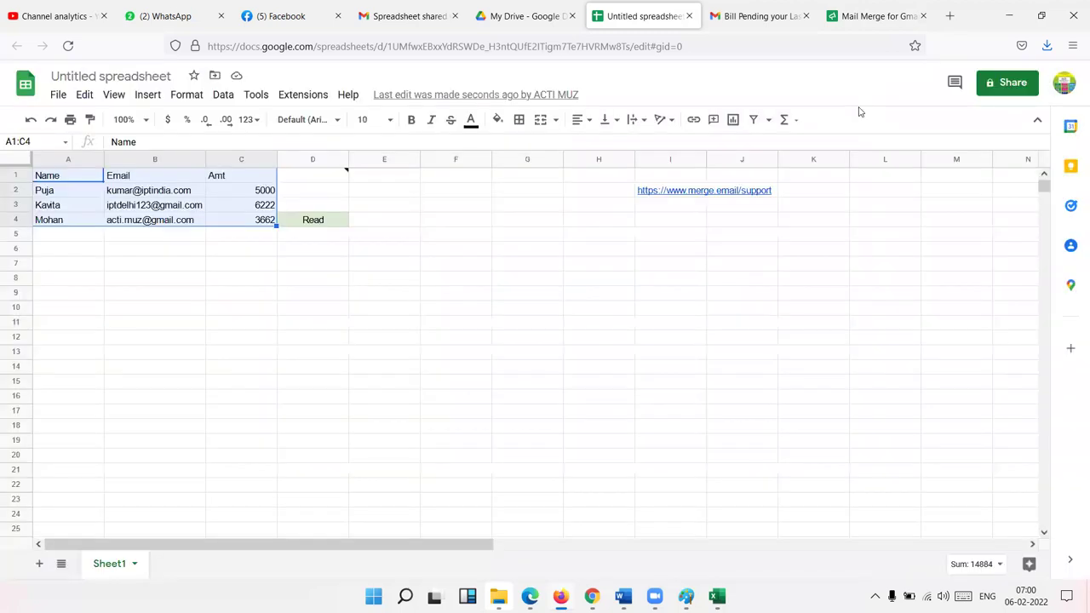
{"action": "left_click", "coordinate": [341, 181]}
{"action": "left_click", "coordinate": [322, 159]}
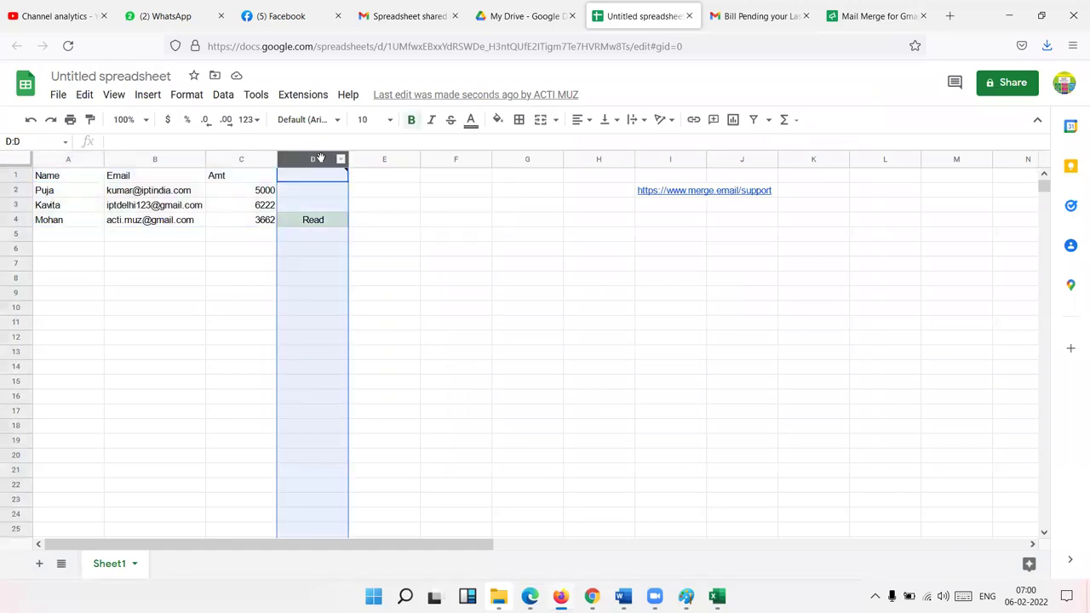
{"action": "right_click", "coordinate": [318, 158]}
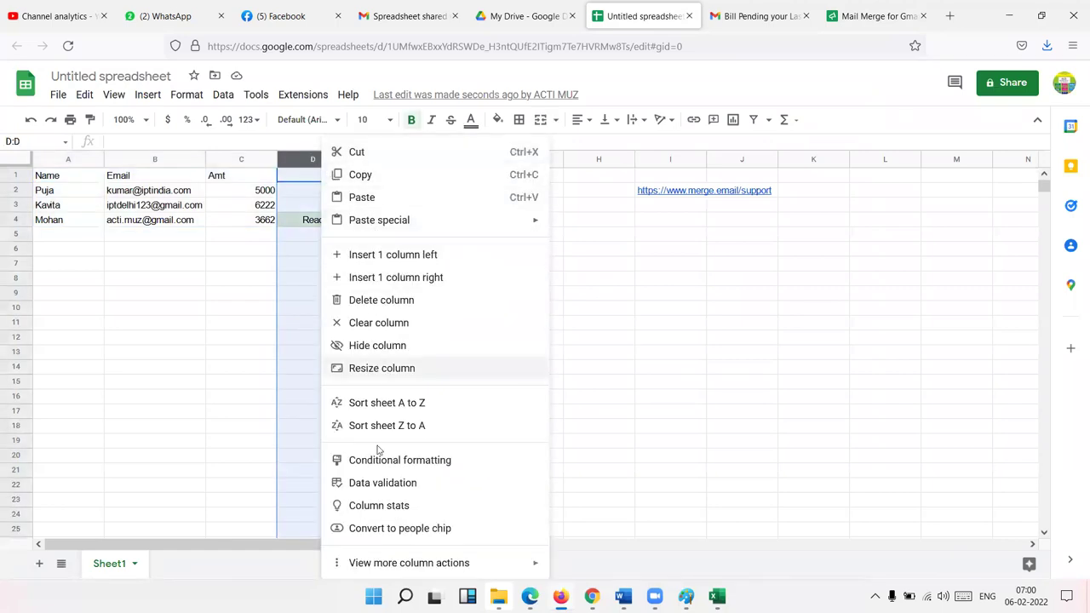
{"action": "left_click", "coordinate": [389, 301]}
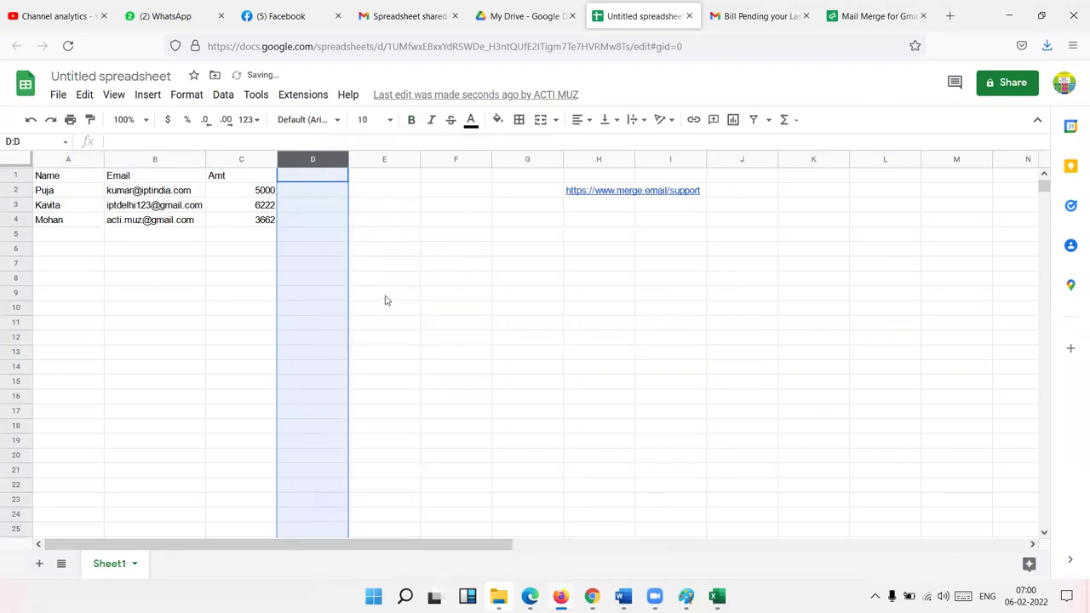
Enter the header Month in D1, fill JAN into D2:D4, and select the data A1:D4.
{"action": "left_click", "coordinate": [341, 179]}
{"action": "type", "text": "Month"}
{"action": "key", "text": "Return"}
{"action": "type", "text": "JAN"}
{"action": "key", "text": "Return"}
{"action": "key", "text": "Up"}
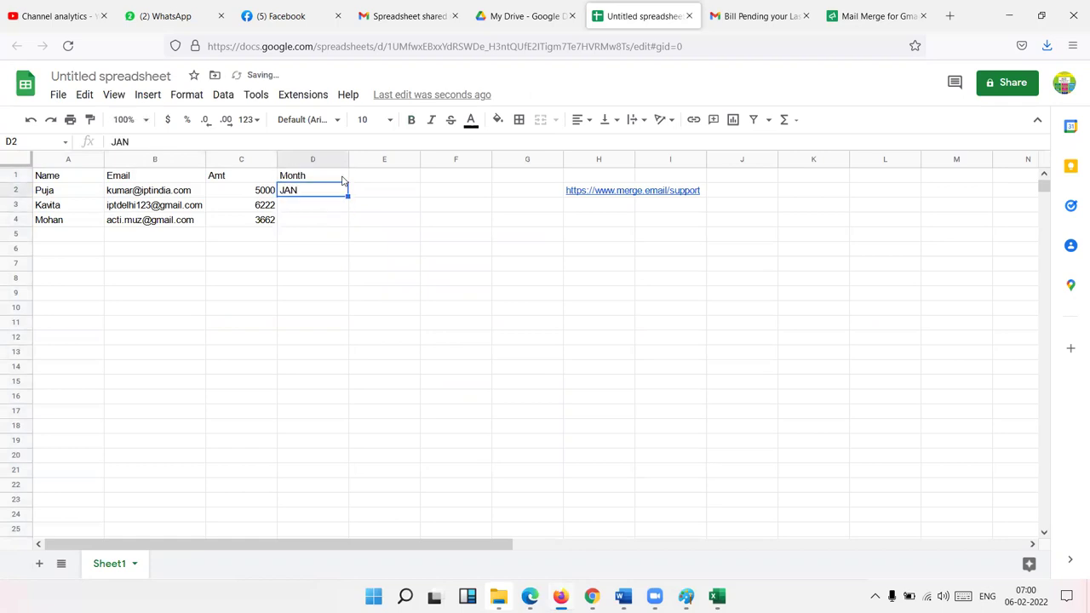
{"action": "key", "text": "shift+Down"}
{"action": "key", "text": "shift+Down"}
{"action": "key", "text": "ctrl+d"}
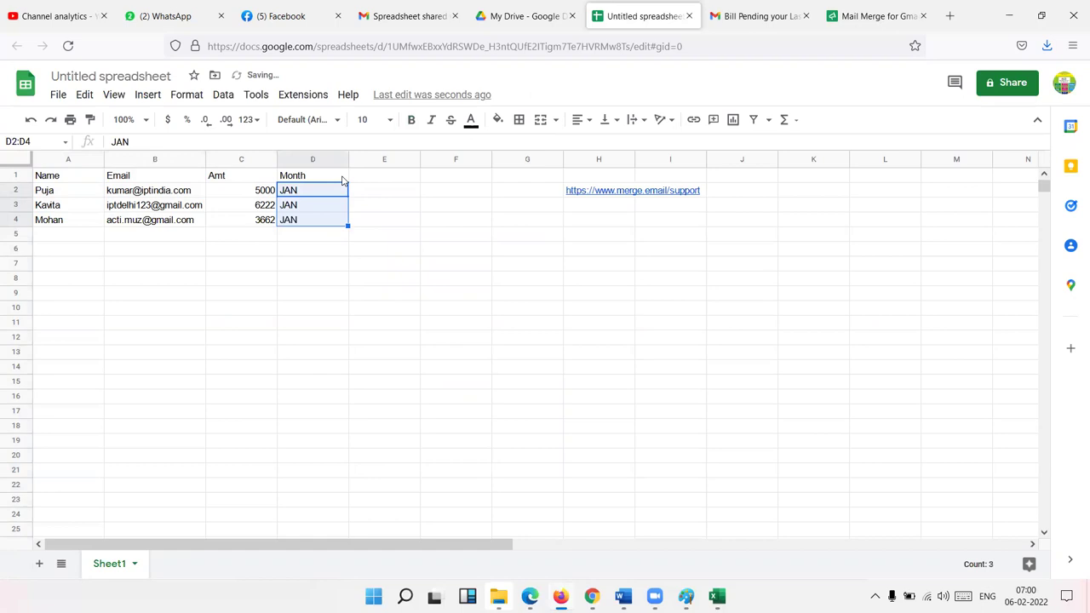
{"action": "left_click", "coordinate": [291, 190]}
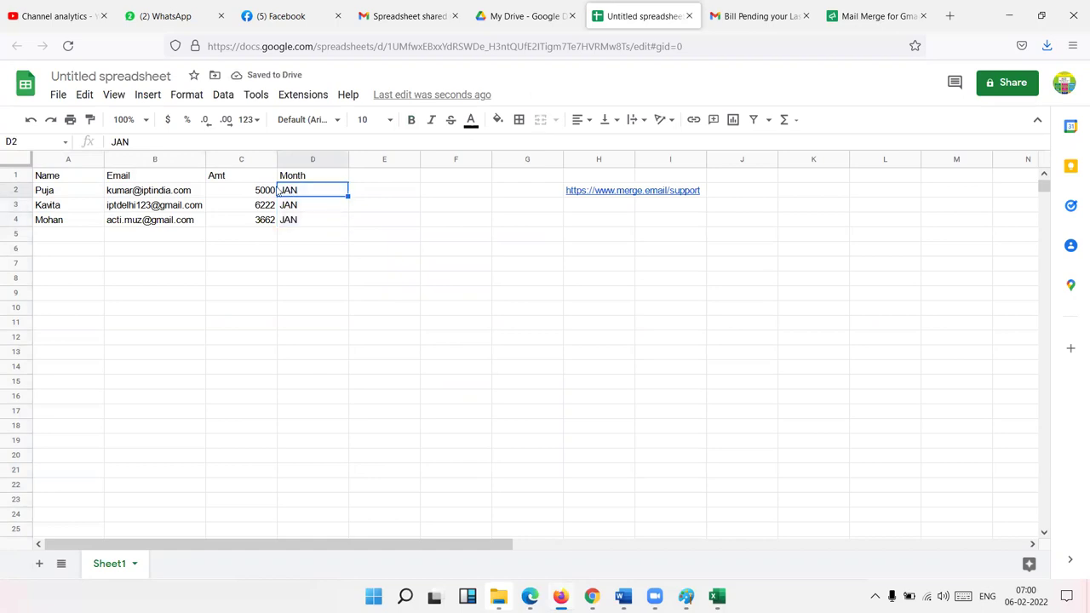
{"action": "left_click_drag", "start_coordinate": [38, 176], "coordinate": [287, 225]}
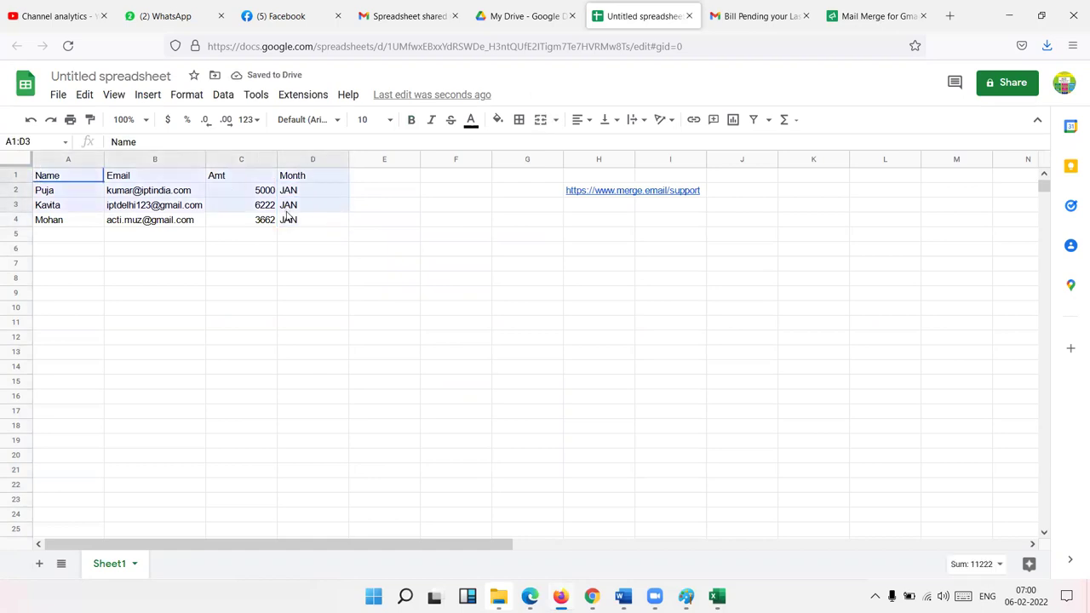
Restart Mail Merge for Gmail, open the email template, and place the caret at the subject's end.
{"action": "left_click", "coordinate": [302, 94]}
{"action": "mouse_move", "coordinate": [348, 234]}
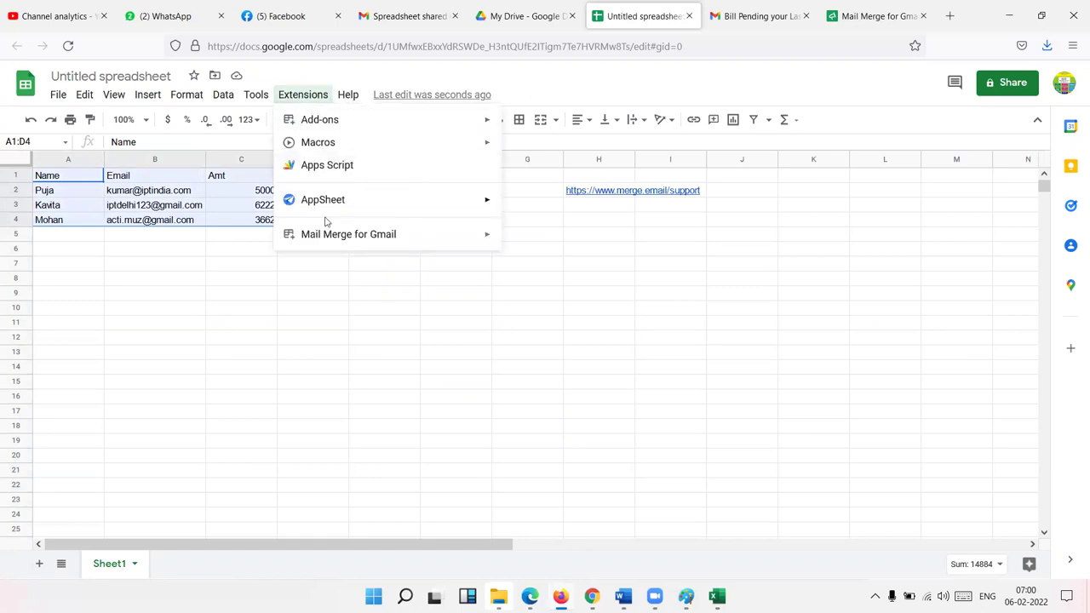
{"action": "left_click", "coordinate": [538, 241]}
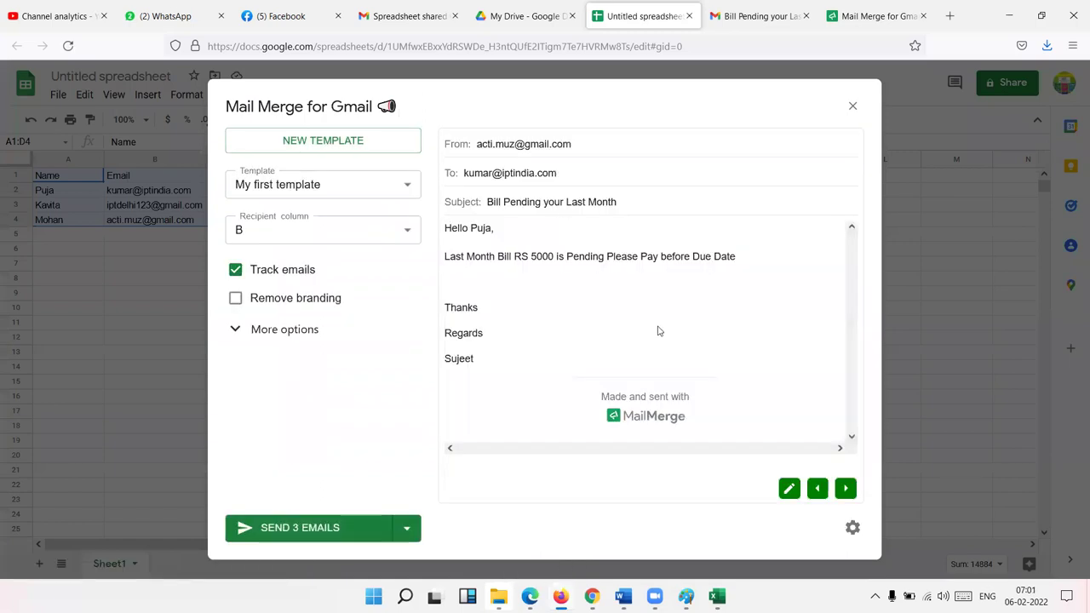
{"action": "left_click", "coordinate": [787, 489]}
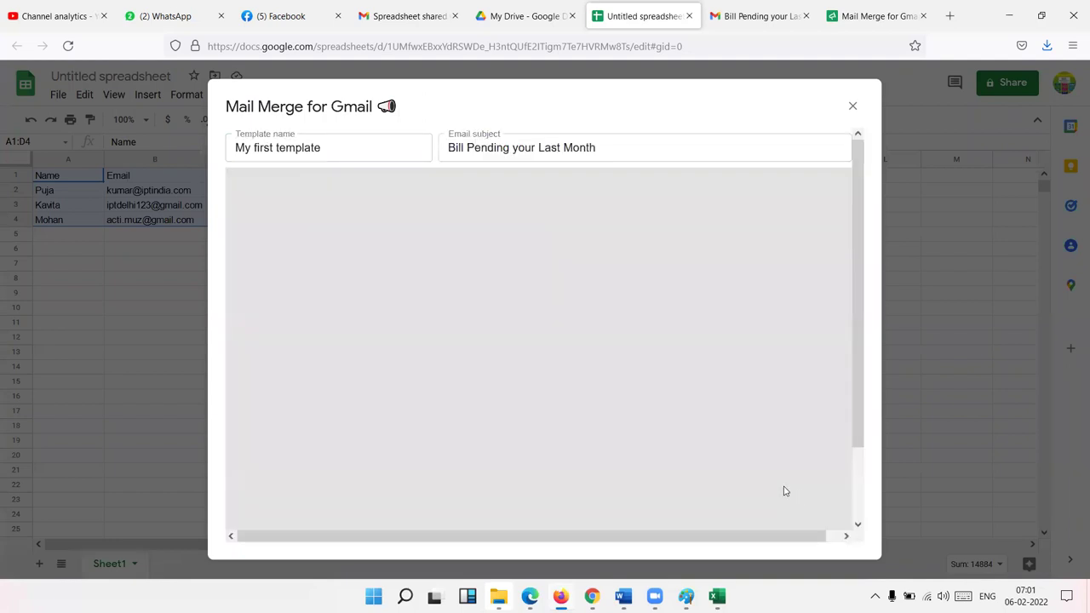
{"action": "left_click", "coordinate": [619, 149]}
{"action": "type", "text": "- {{"}
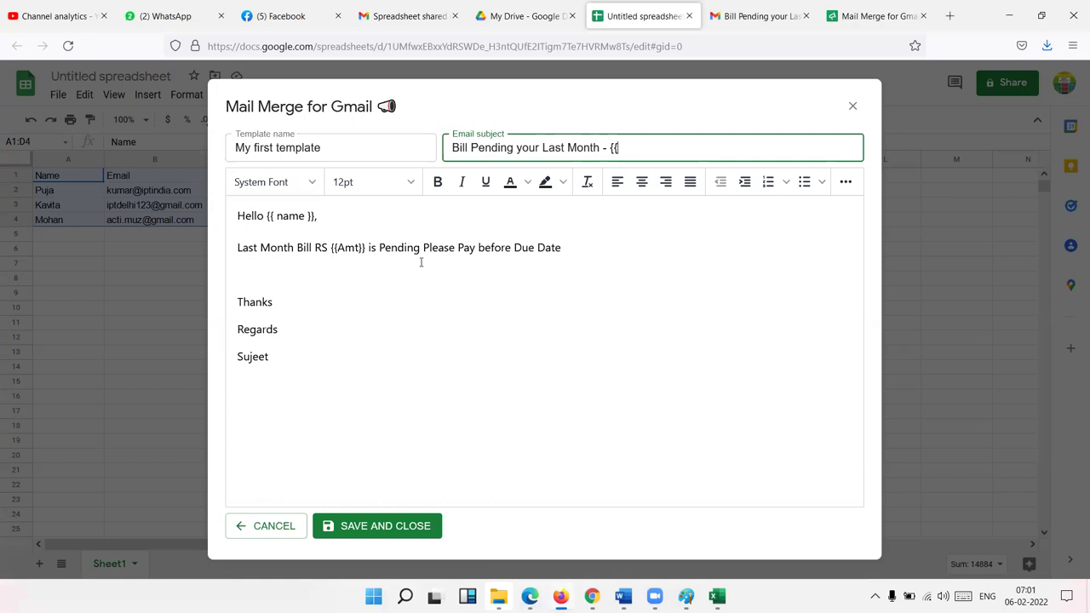
Complete the {{Month}} placeholder at the end of the email subject.
{"action": "type", "text": "Mont"}
{"action": "left_click", "coordinate": [493, 95]}
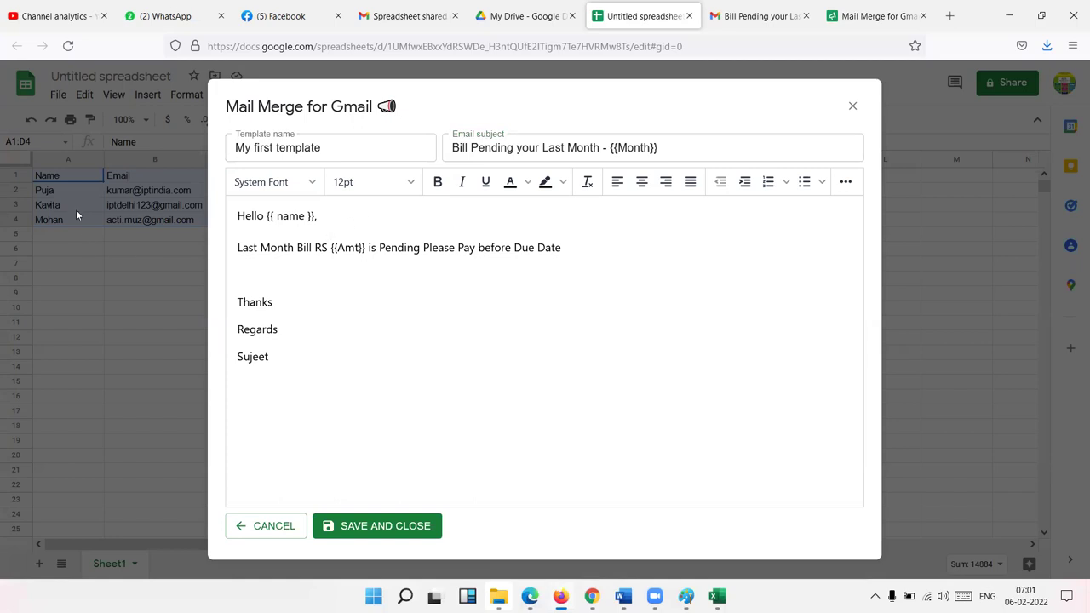
{"action": "double_click", "coordinate": [292, 217]}
{"action": "left_click_drag", "start_coordinate": [264, 216], "coordinate": [319, 225]}
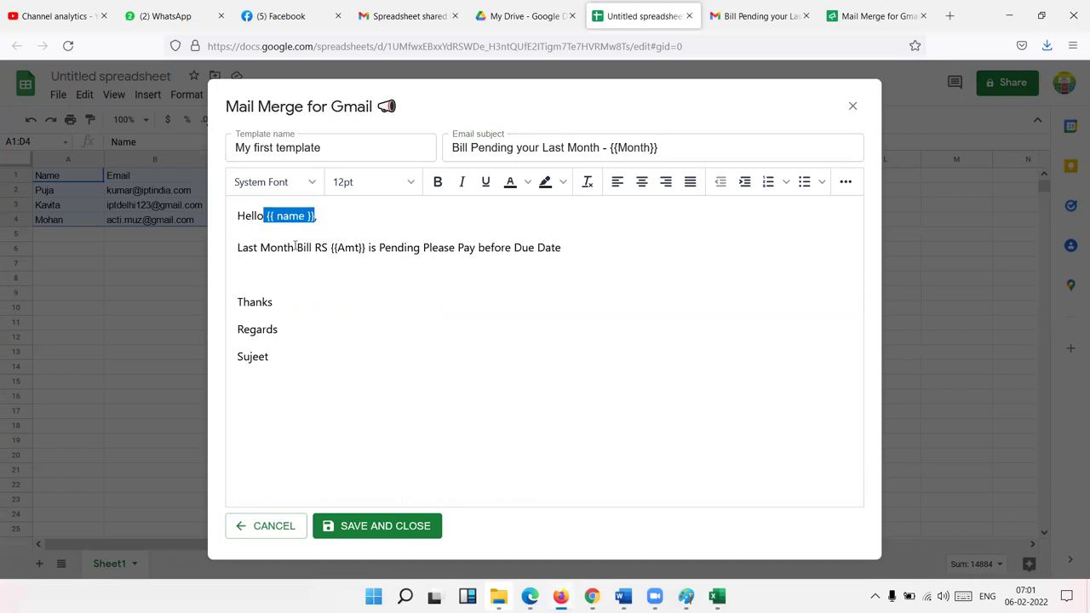
Insert a {{Month}} placeholder after 'Last Month' in the bill line of the body.
{"action": "left_click", "coordinate": [295, 247]}
{"action": "type", "text": "RS"}
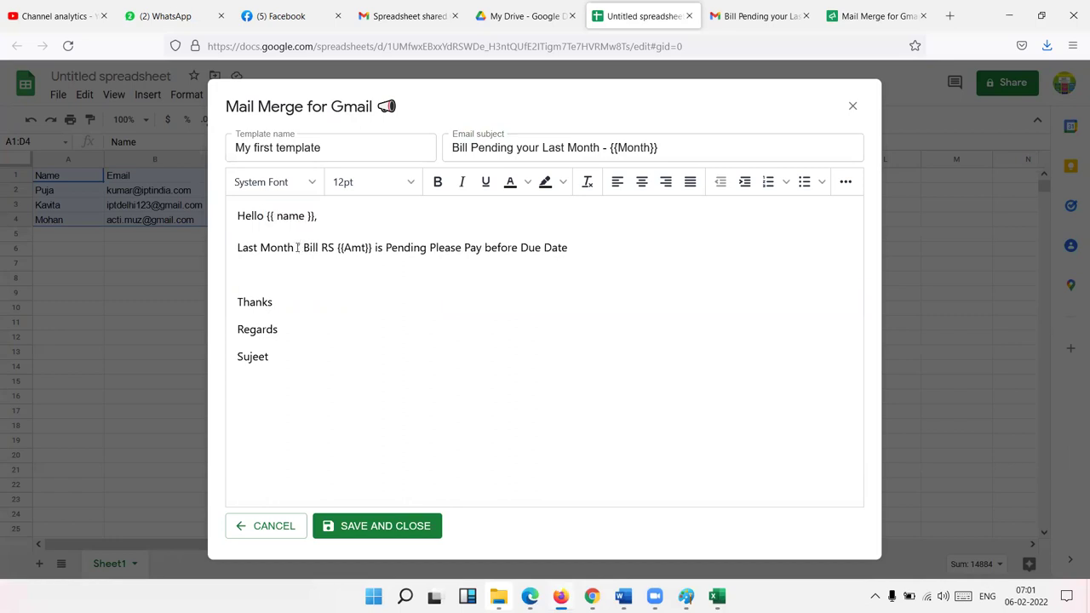
{"action": "type", "text": " {"}
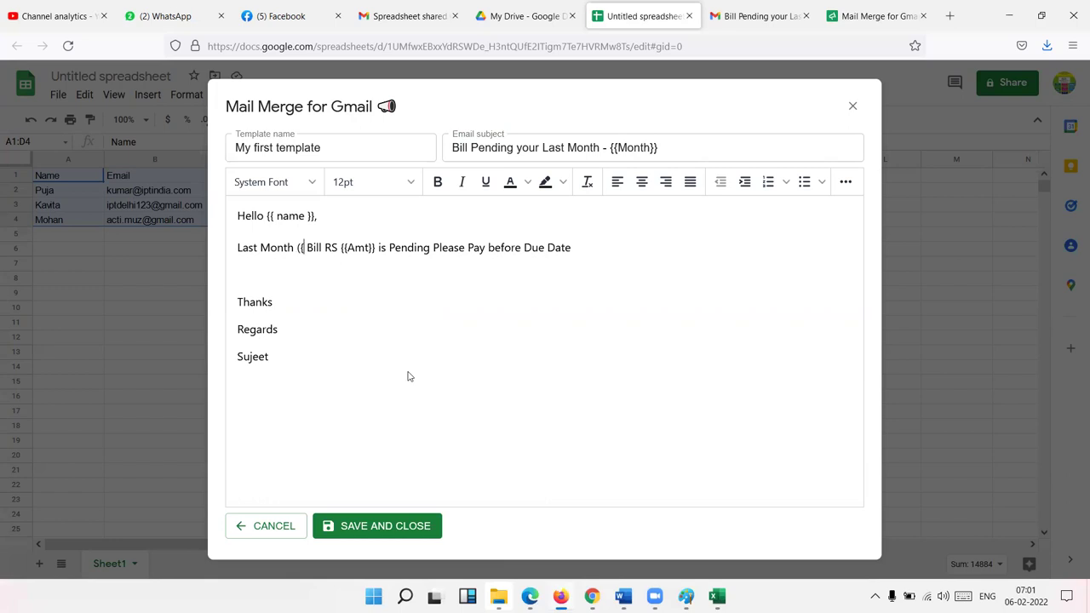
{"action": "type", "text": "{"}
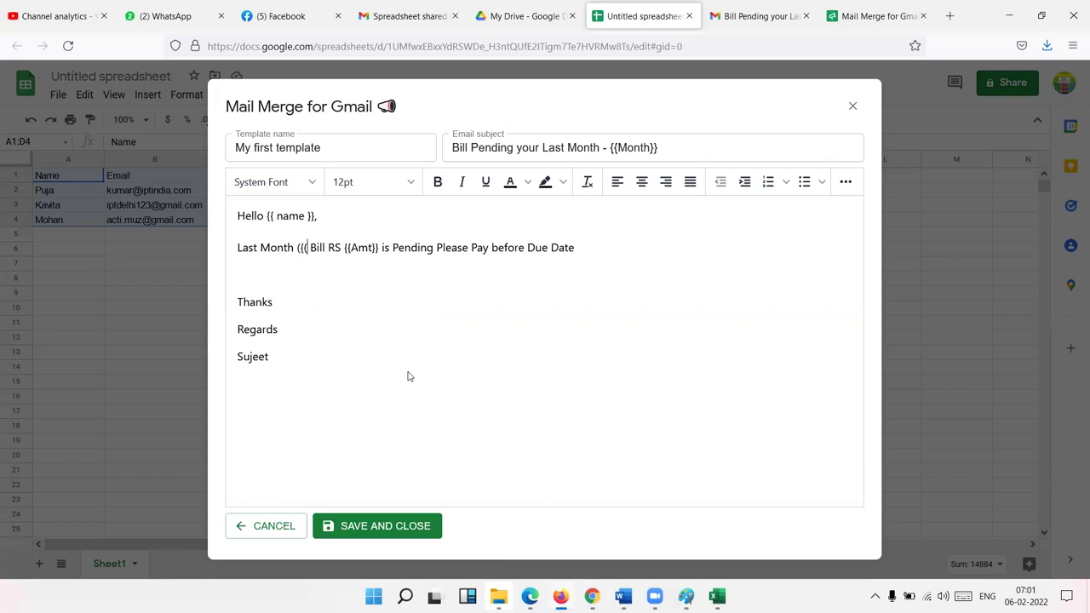
{"action": "key", "text": "BackSpace"}
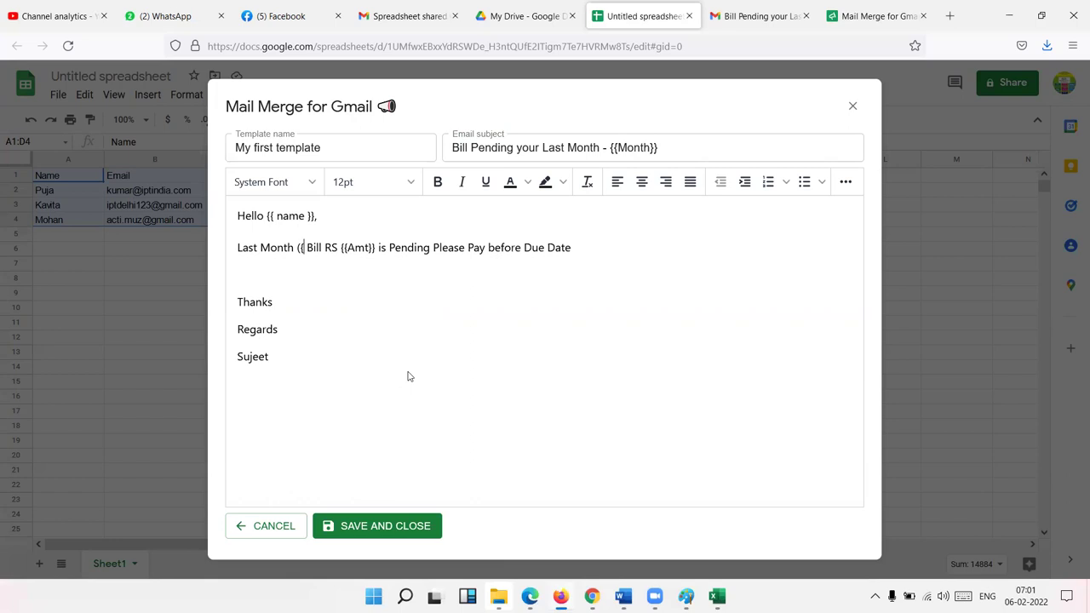
{"action": "type", "text": "{Month}}"}
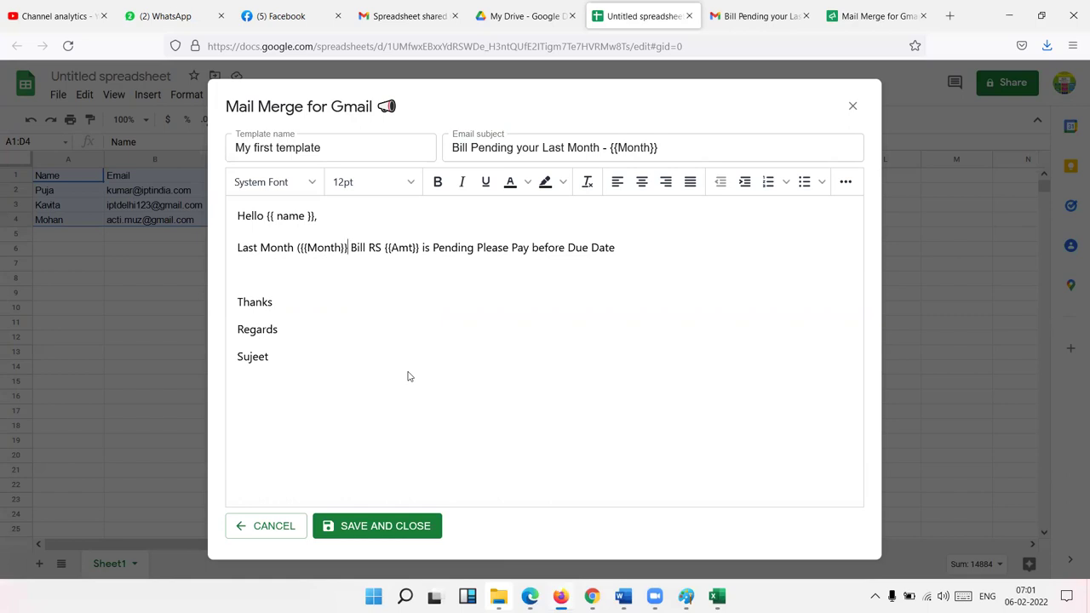
{"action": "type", "text": ")"}
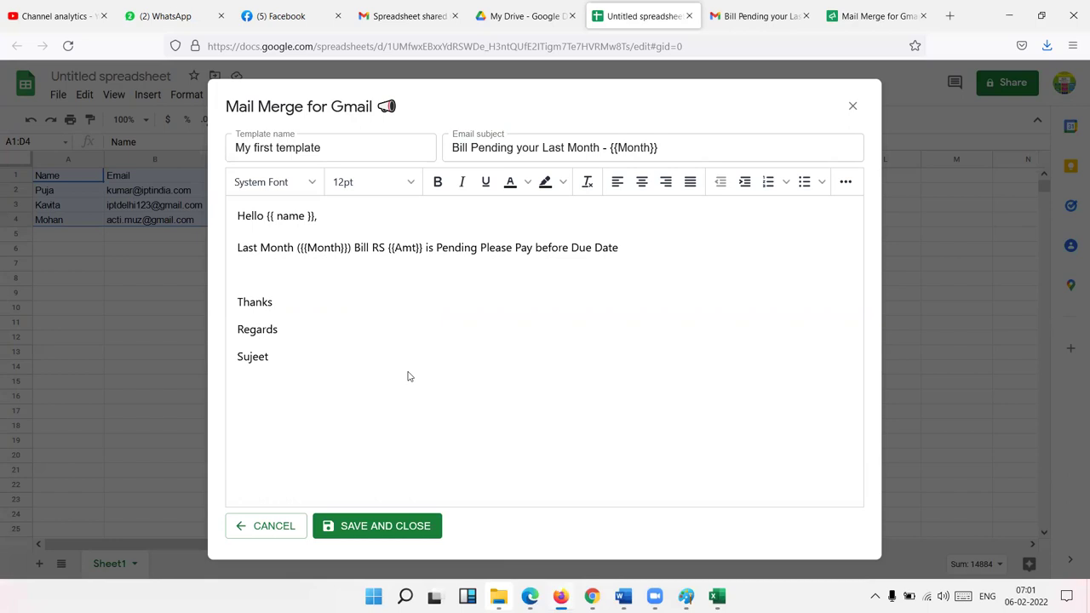
Join the sign-off lines into 'Thanks &Regards'.
{"action": "left_click", "coordinate": [301, 310]}
{"action": "key", "text": "Delete"}
{"action": "type", "text": "&Regards"}
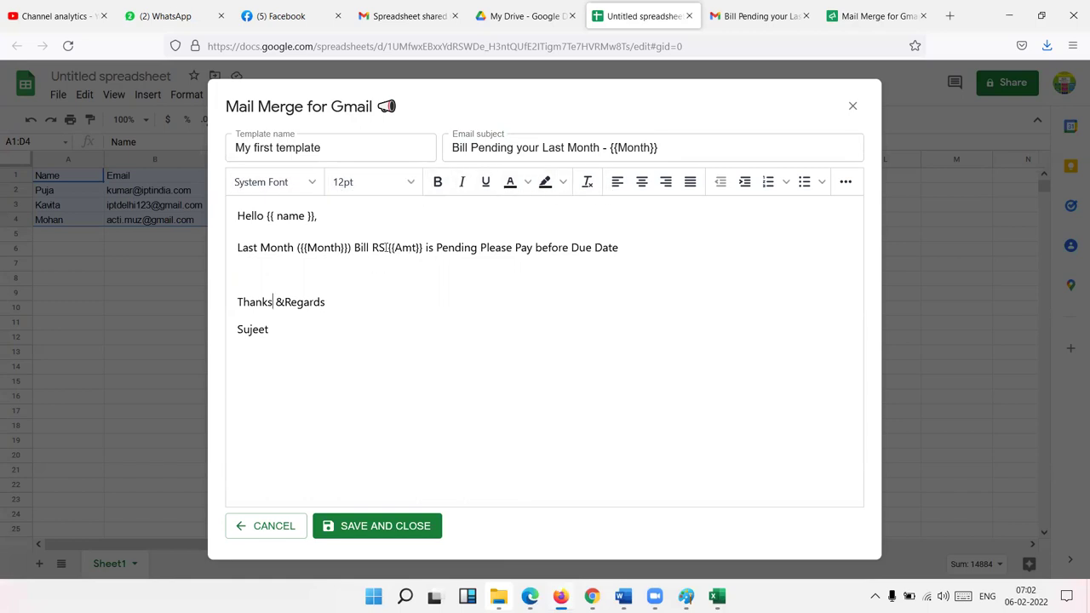
Give the {{Amt}} placeholder a red text colour and a highlight colour.
{"action": "left_click_drag", "start_coordinate": [387, 247], "coordinate": [396, 247]}
{"action": "left_click_drag", "start_coordinate": [419, 248], "coordinate": [426, 248]}
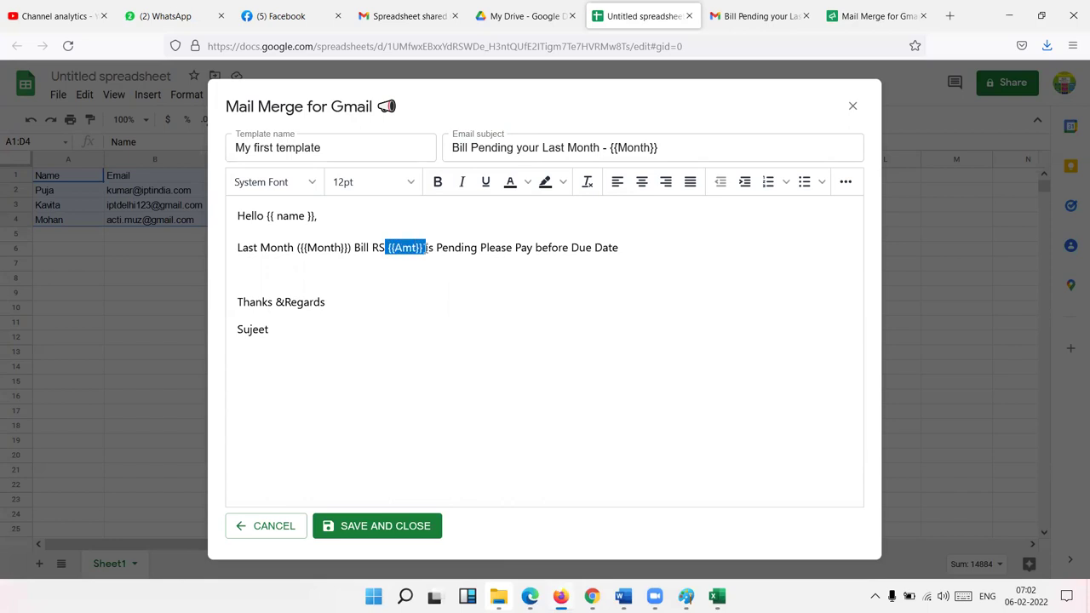
{"action": "left_click", "coordinate": [527, 183]}
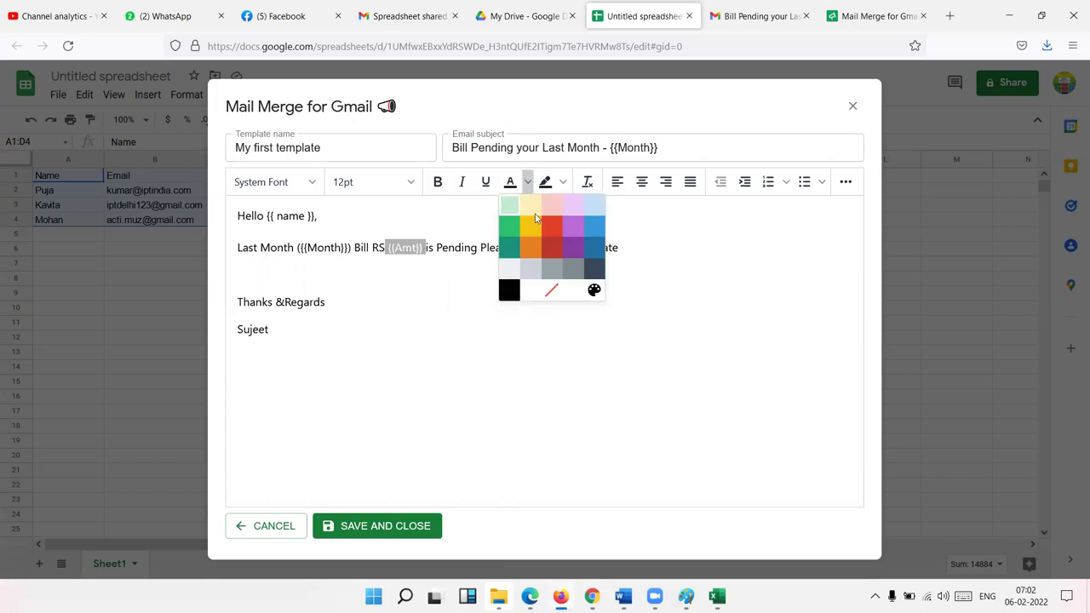
{"action": "left_click", "coordinate": [554, 228]}
{"action": "left_click", "coordinate": [487, 274]}
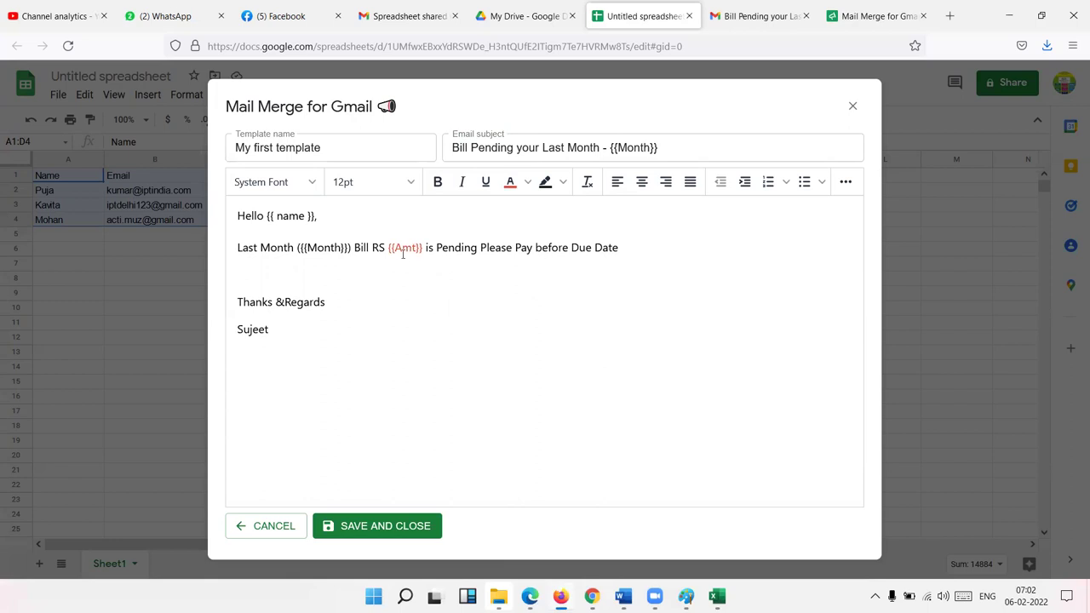
{"action": "left_click_drag", "start_coordinate": [388, 247], "coordinate": [427, 247]}
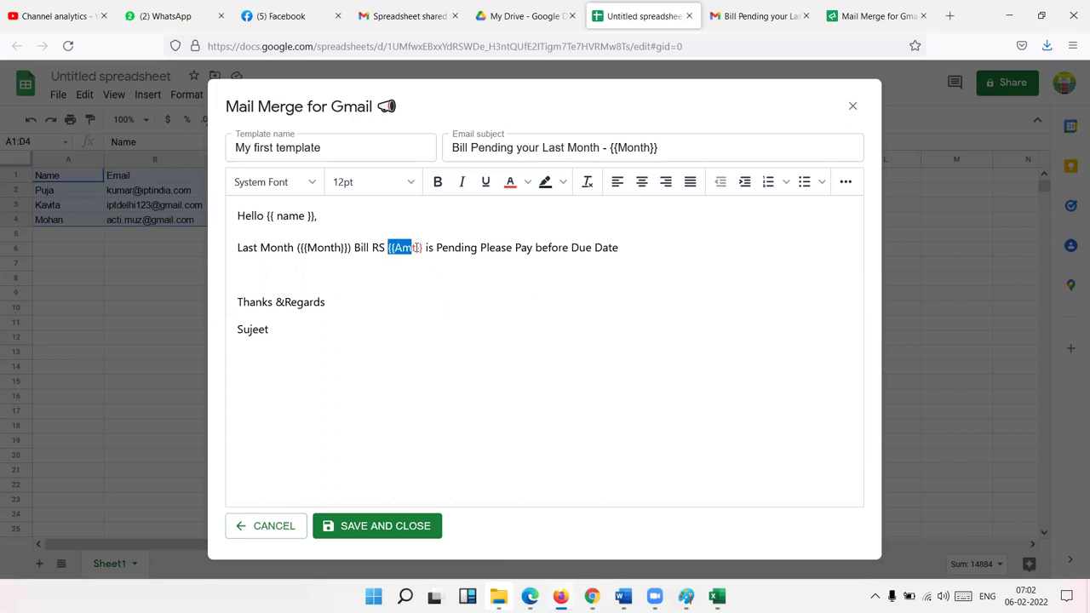
{"action": "left_click", "coordinate": [561, 184]}
{"action": "left_click", "coordinate": [561, 184]}
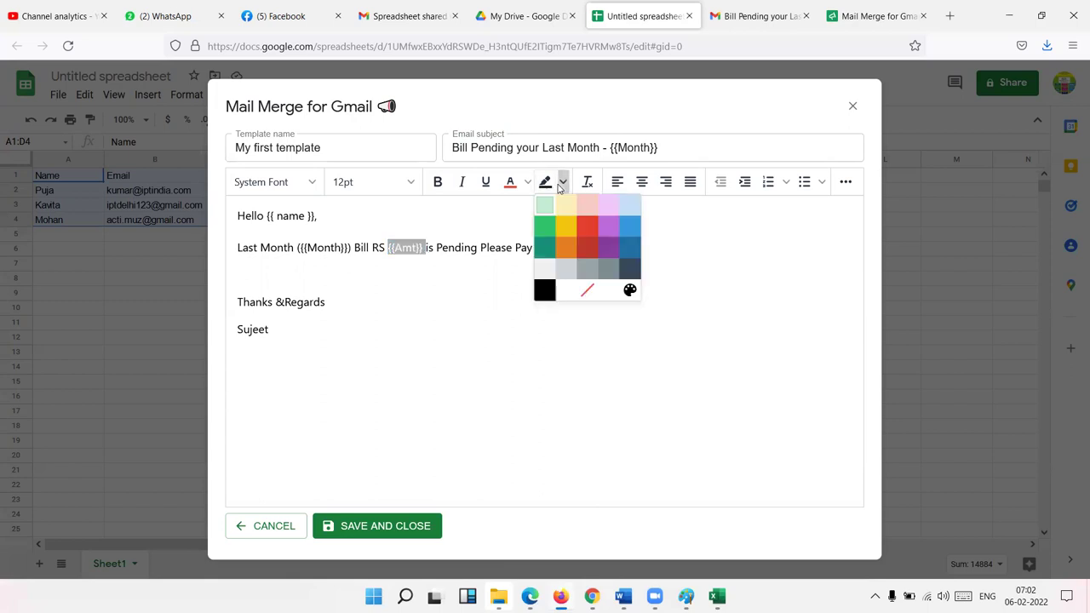
{"action": "left_click", "coordinate": [586, 246]}
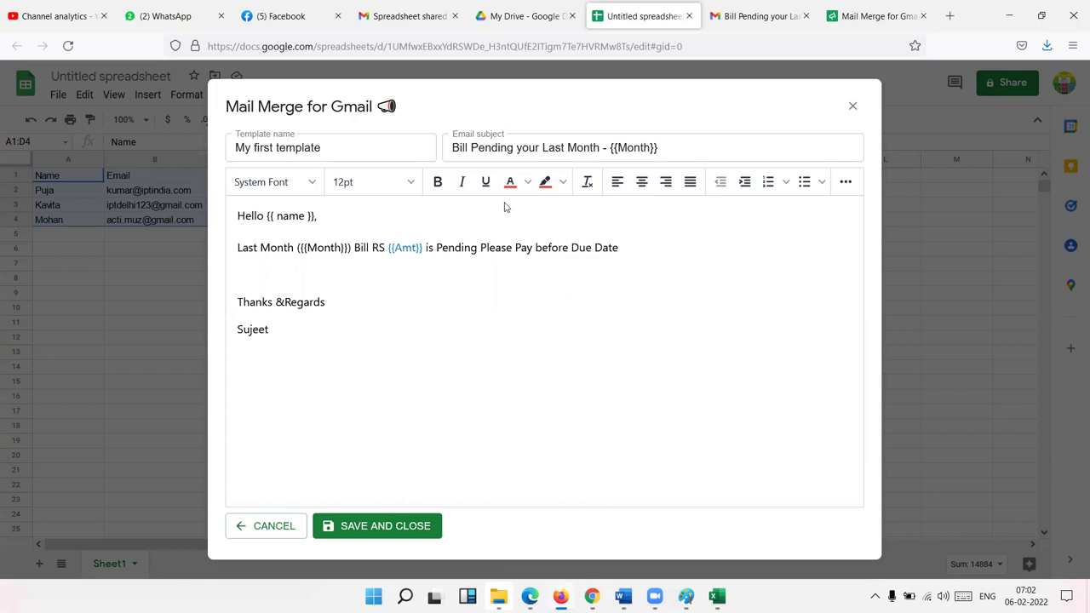
{"action": "left_click", "coordinate": [527, 183]}
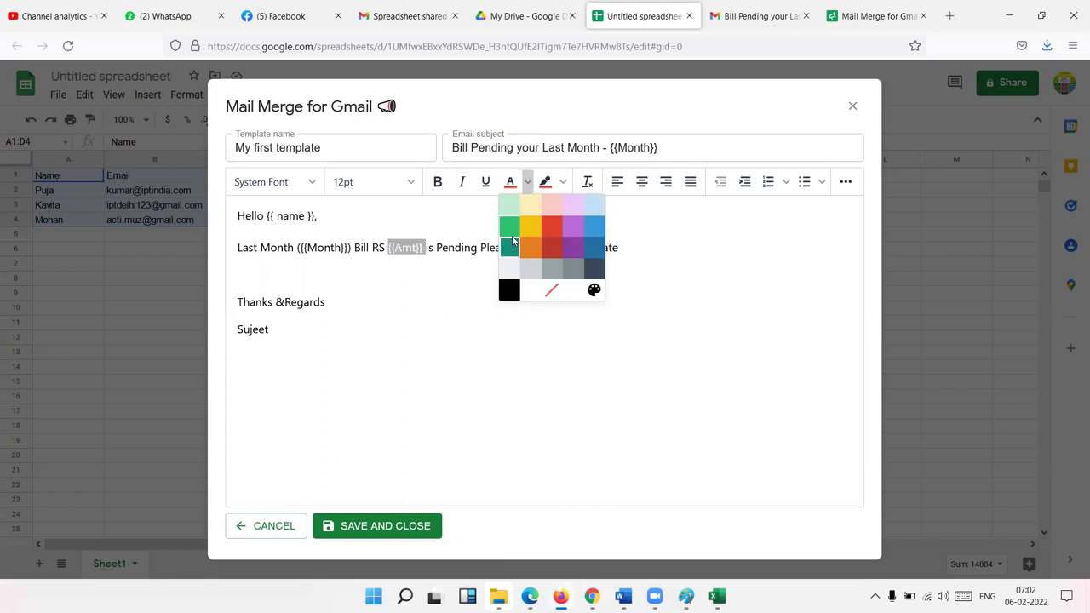
{"action": "left_click", "coordinate": [493, 281]}
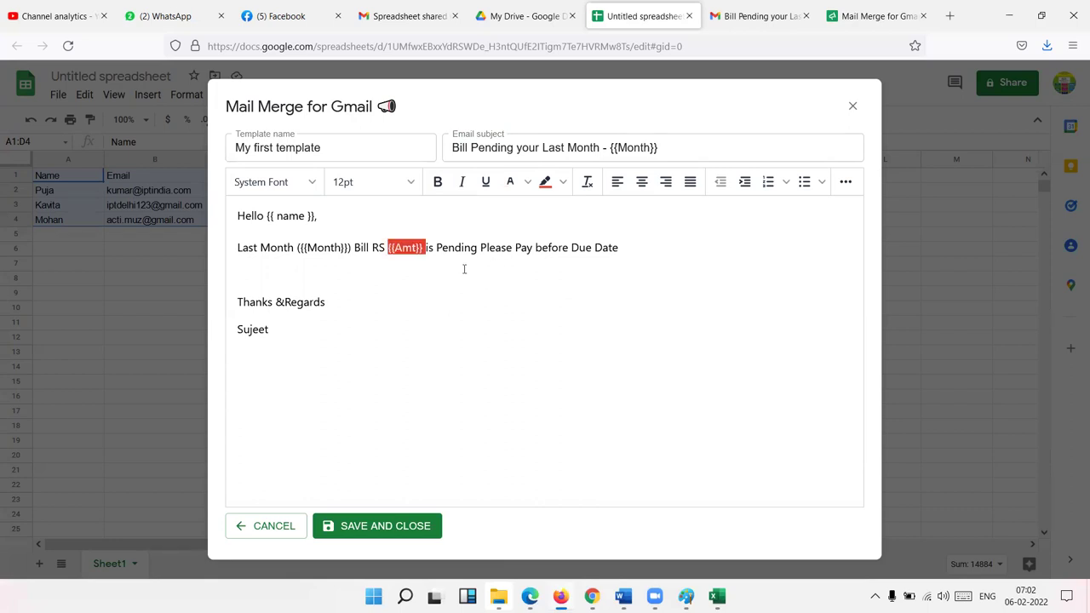
Check the extra formatting options, then save and close the template.
{"action": "left_click", "coordinate": [845, 183]}
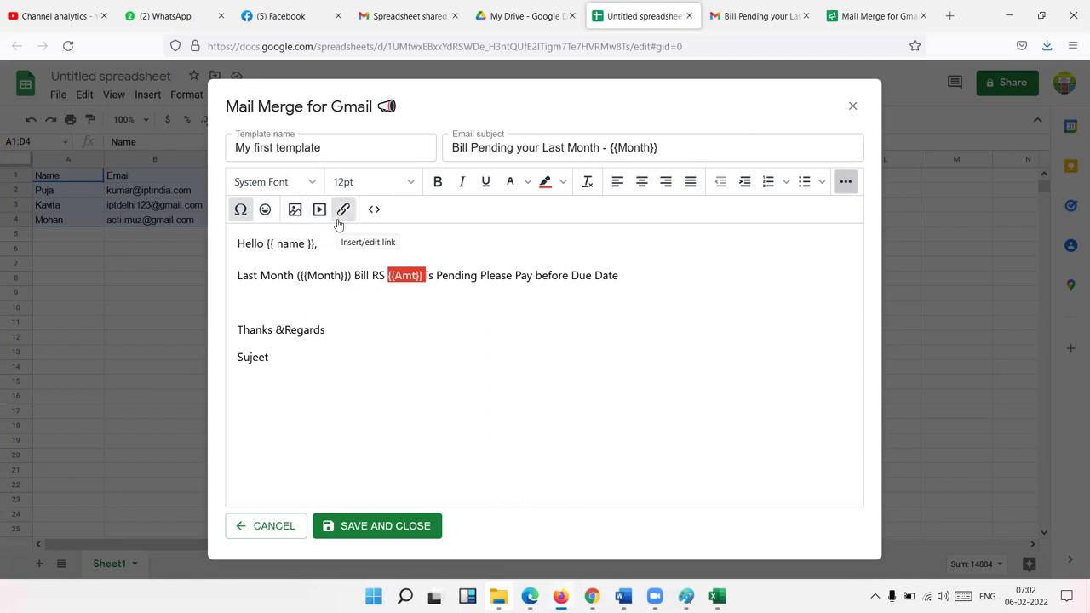
{"action": "left_click", "coordinate": [384, 371]}
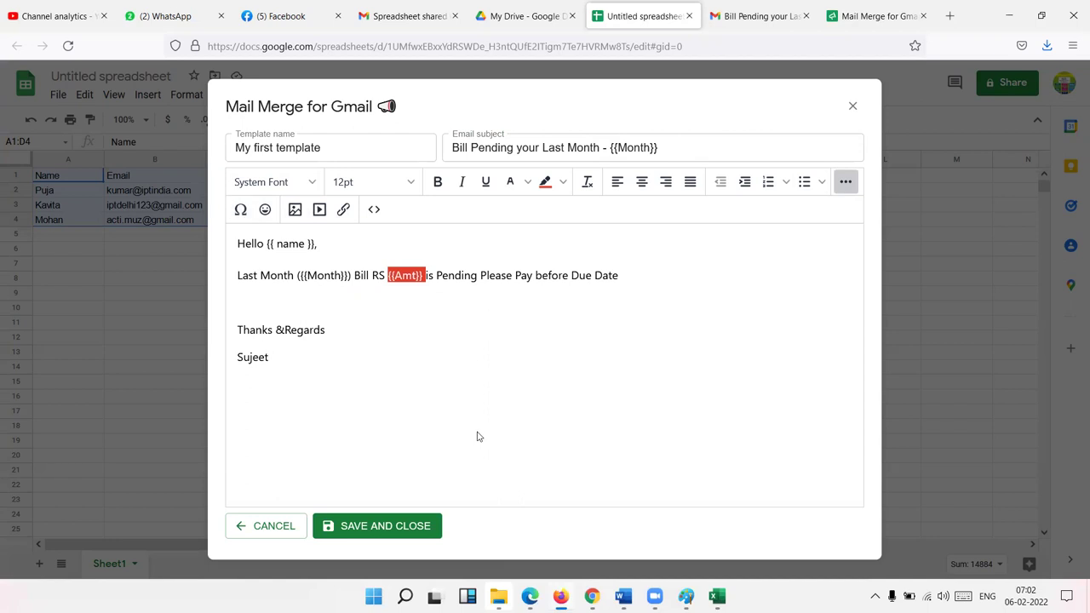
{"action": "left_click", "coordinate": [395, 523]}
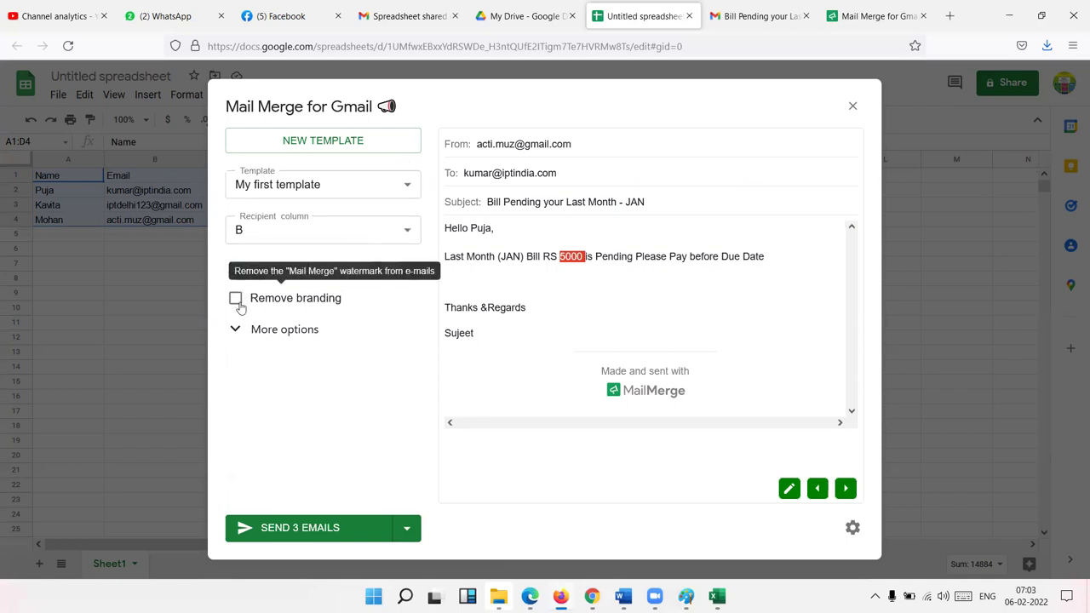
Tick the Remove branding checkbox to try removing the Mail Merge watermark.
{"action": "left_click", "coordinate": [236, 300]}
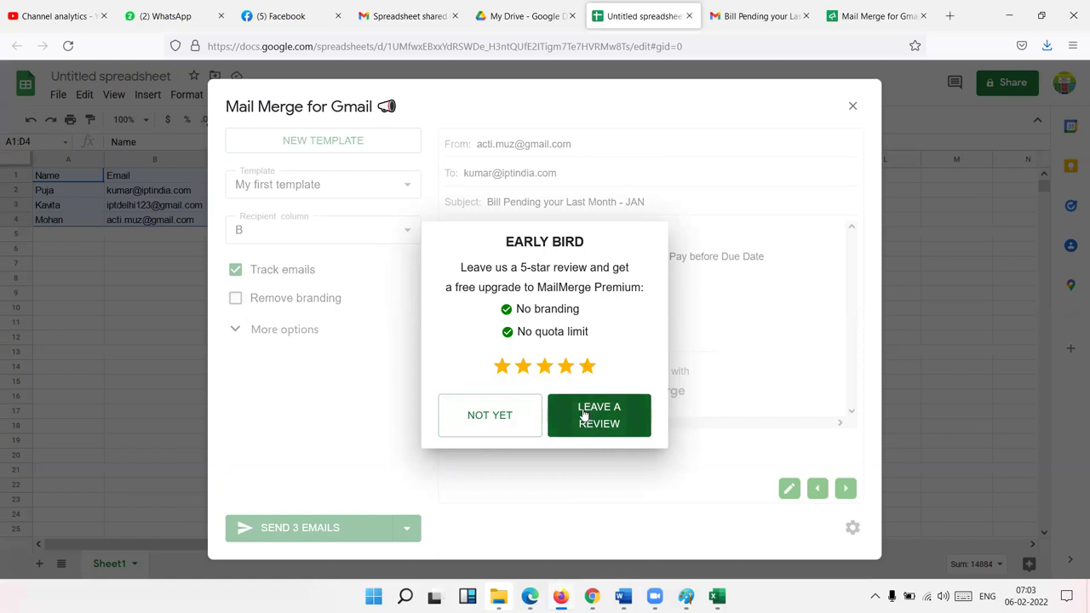
Dismiss the review popup and enter 'IPT Excel School' as the sender name under More options.
{"action": "left_click", "coordinate": [515, 417]}
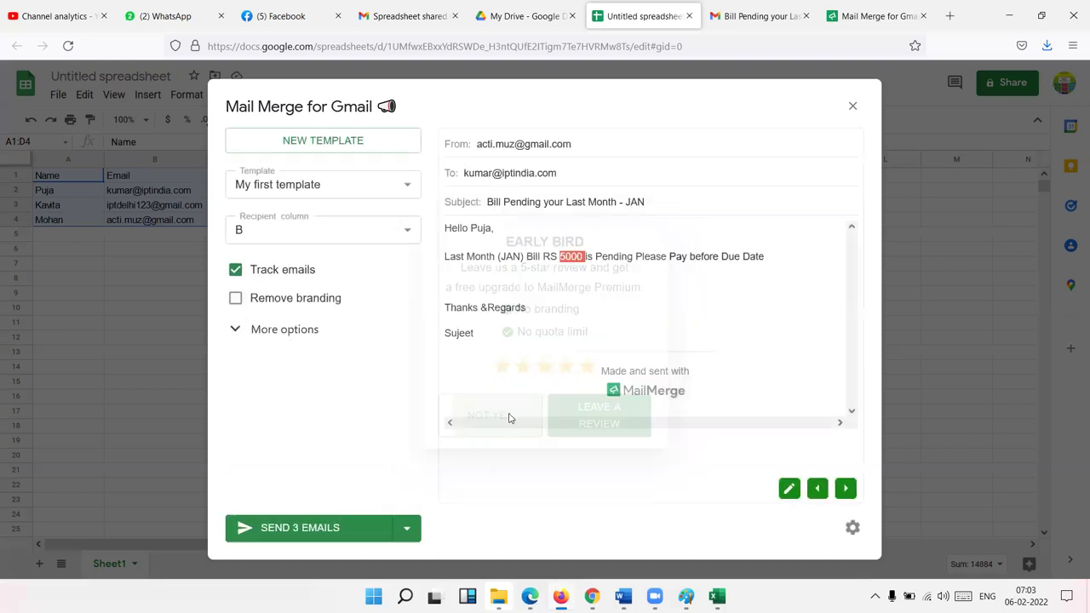
{"action": "left_click", "coordinate": [294, 330]}
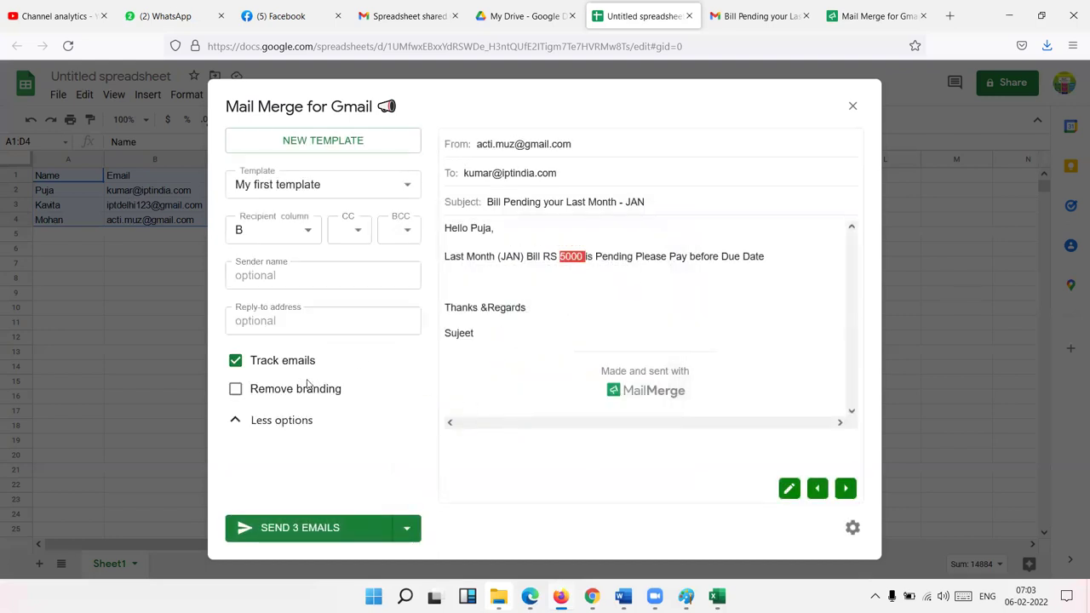
{"action": "left_click", "coordinate": [294, 277]}
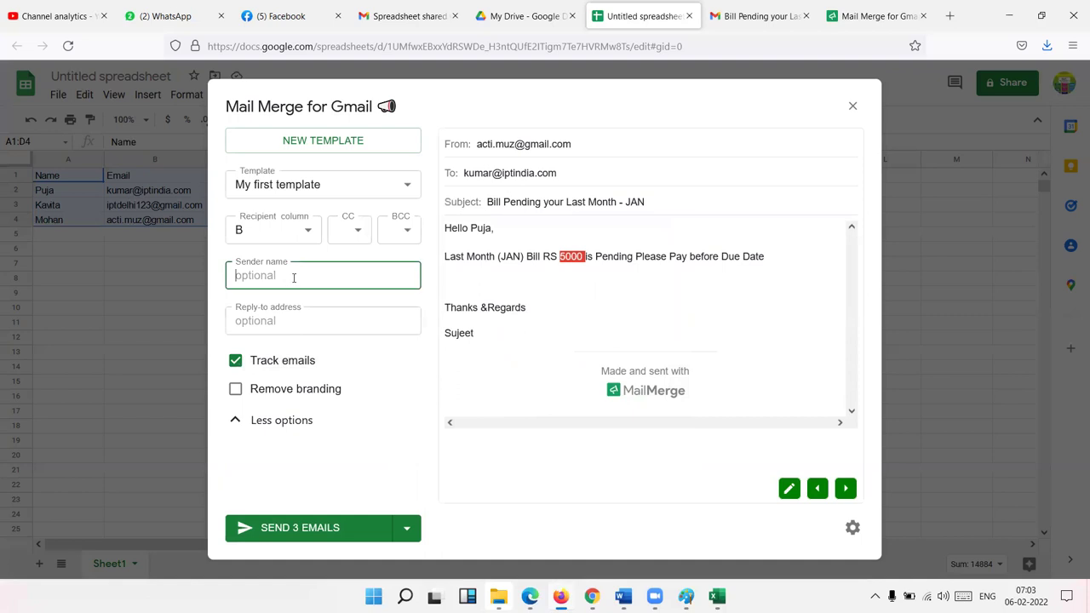
{"action": "type", "text": "IPT Excel School"}
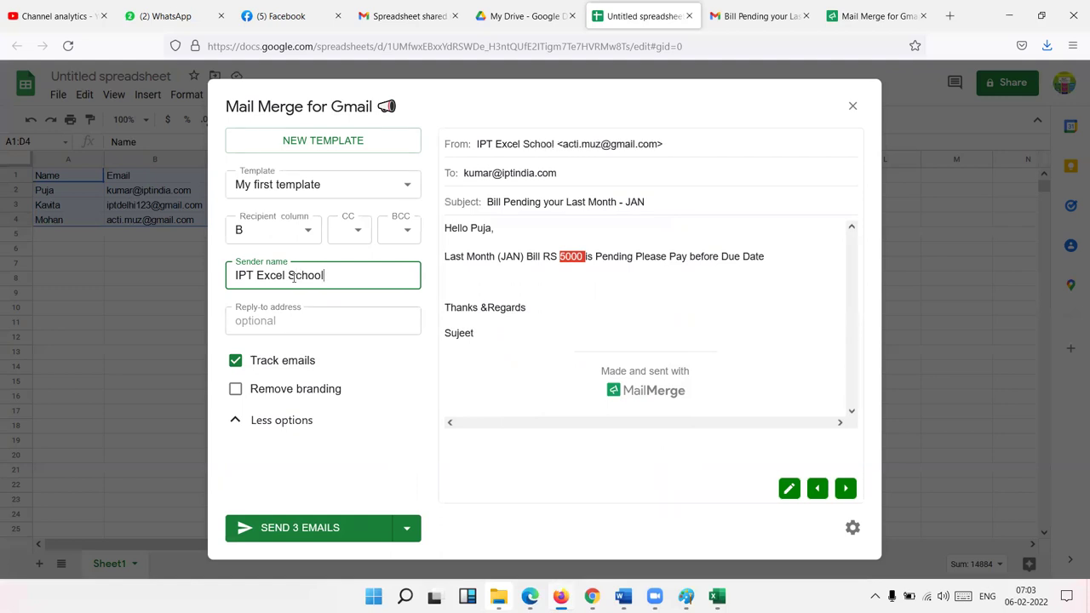
{"action": "left_click", "coordinate": [277, 327]}
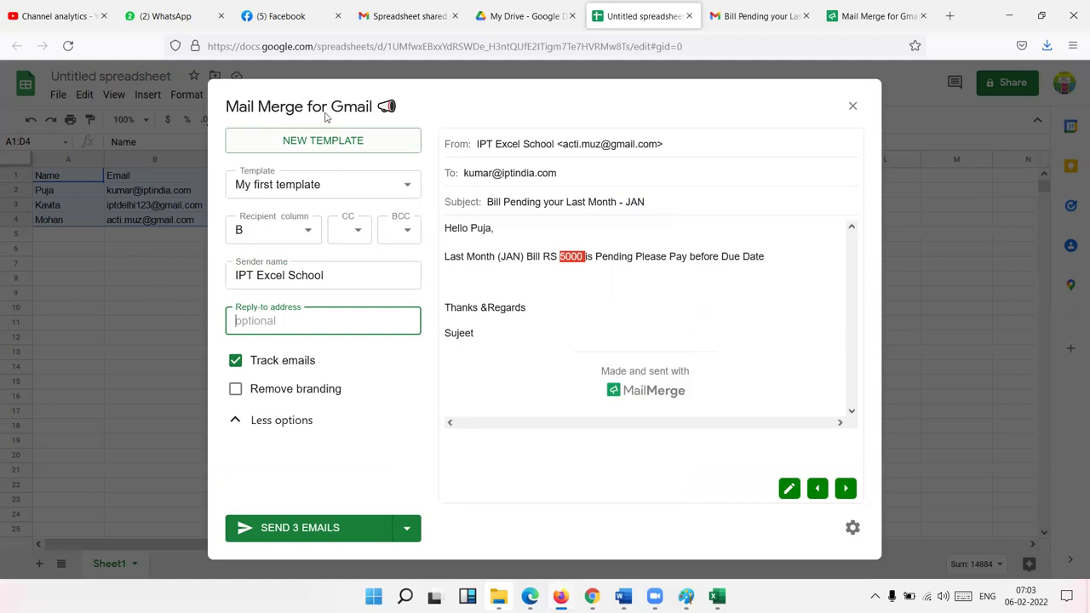
{"action": "left_click_drag", "start_coordinate": [322, 106], "coordinate": [397, 107]}
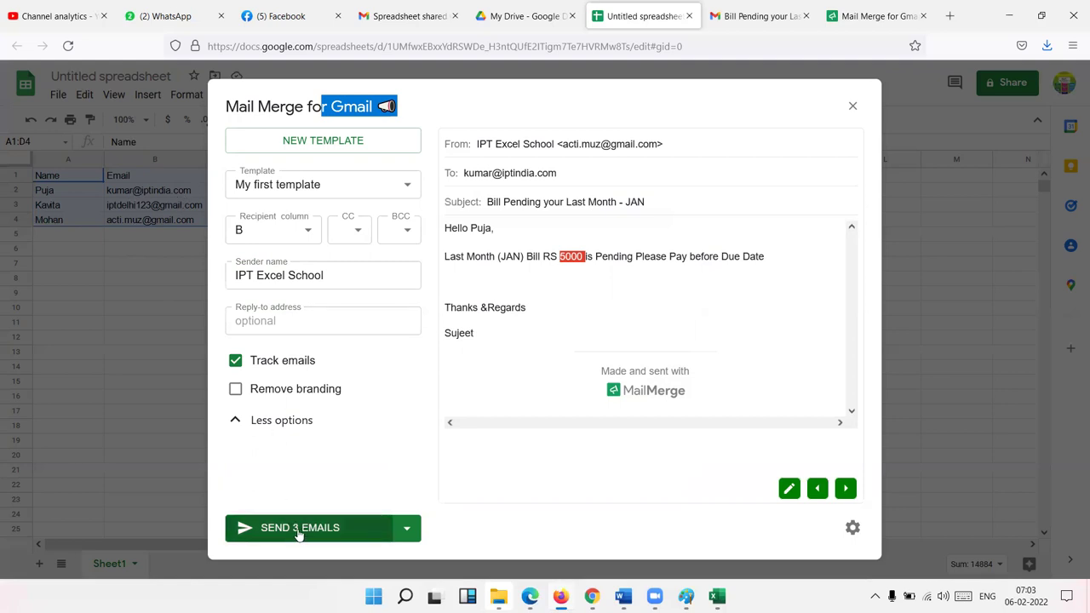
Send the three personalized JAN bill emails and open the sent emails in Gmail.
{"action": "left_click", "coordinate": [398, 529]}
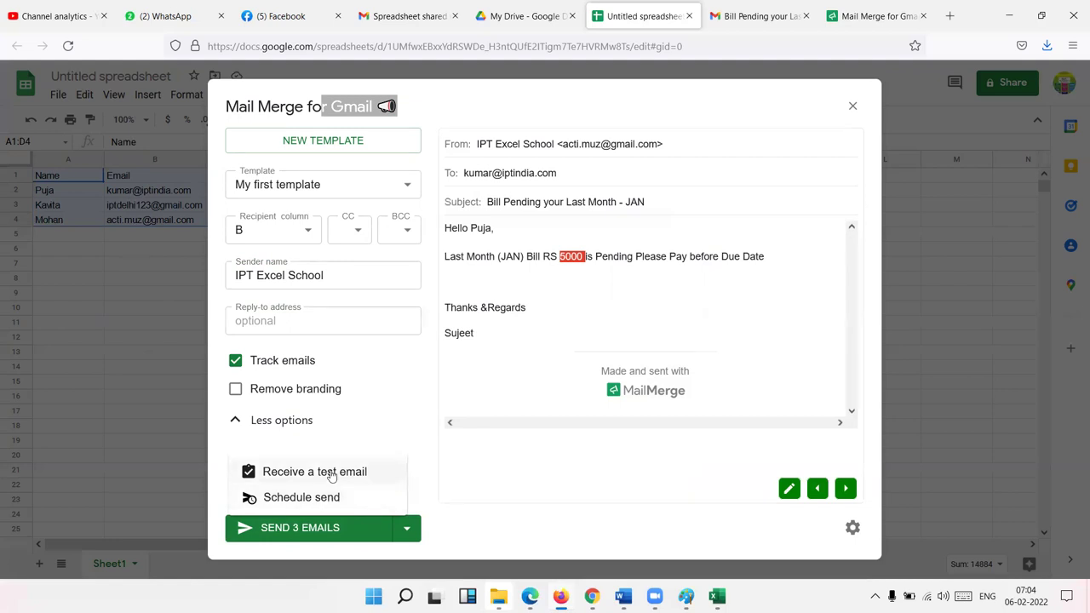
{"action": "left_click", "coordinate": [477, 477]}
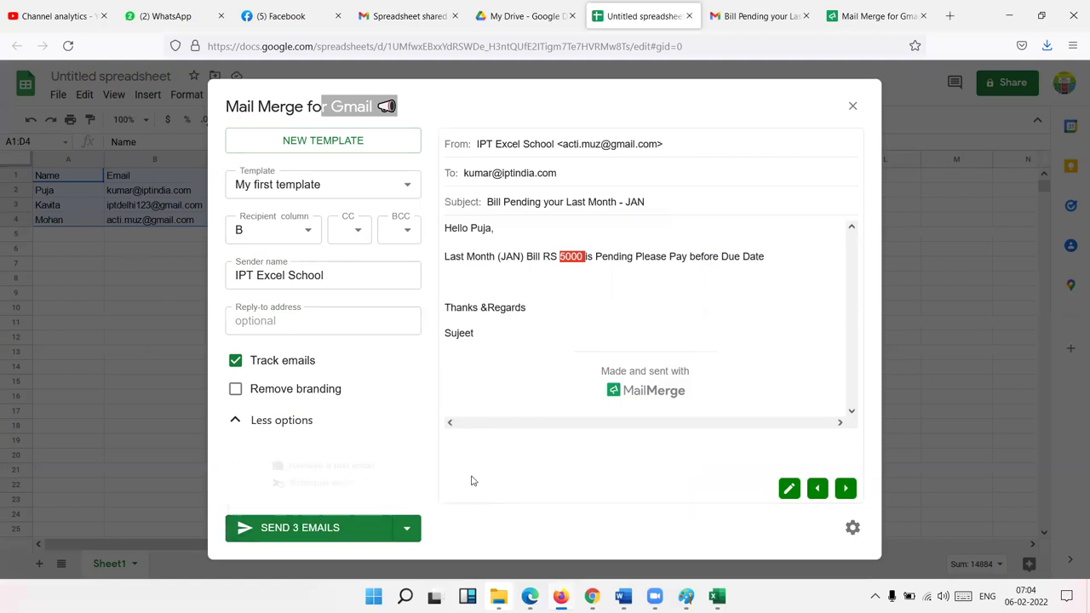
{"action": "left_click", "coordinate": [311, 532]}
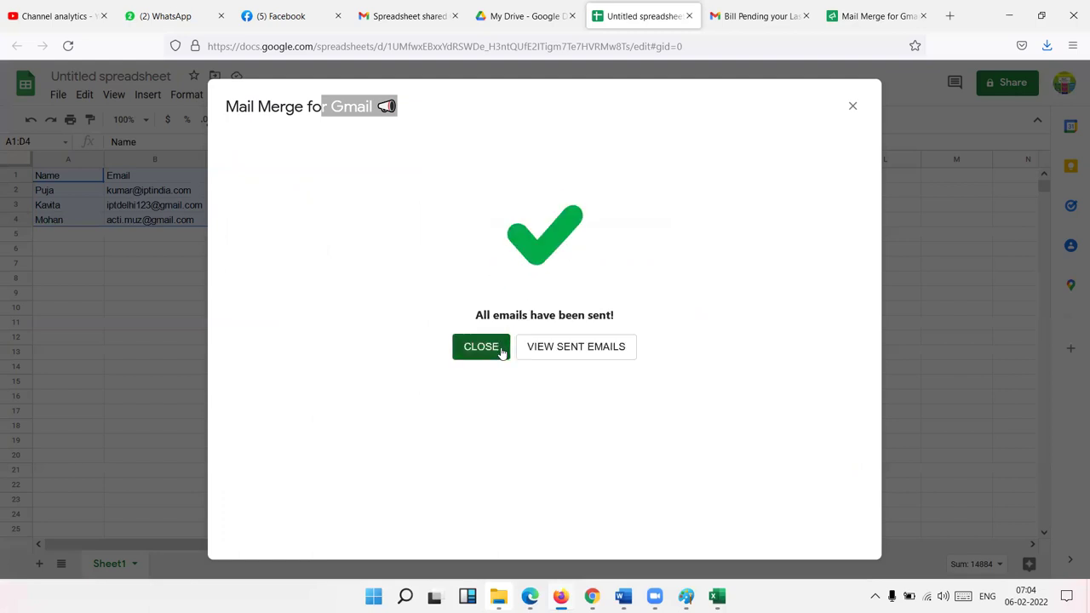
{"action": "left_click", "coordinate": [565, 350]}
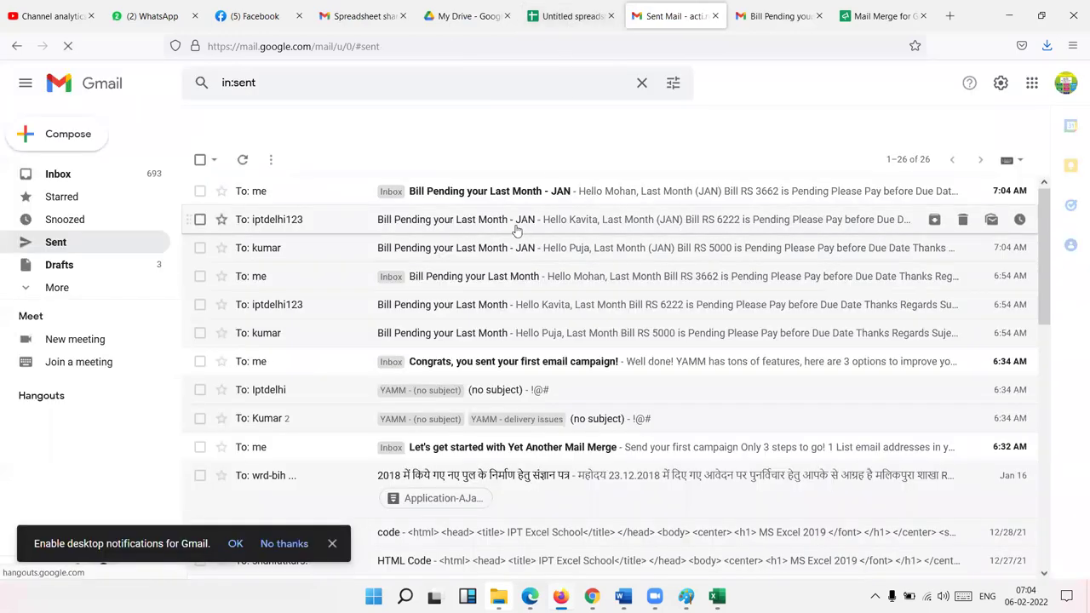
Open the latest sent bill email and check JAN in its subject.
{"action": "left_click", "coordinate": [513, 202]}
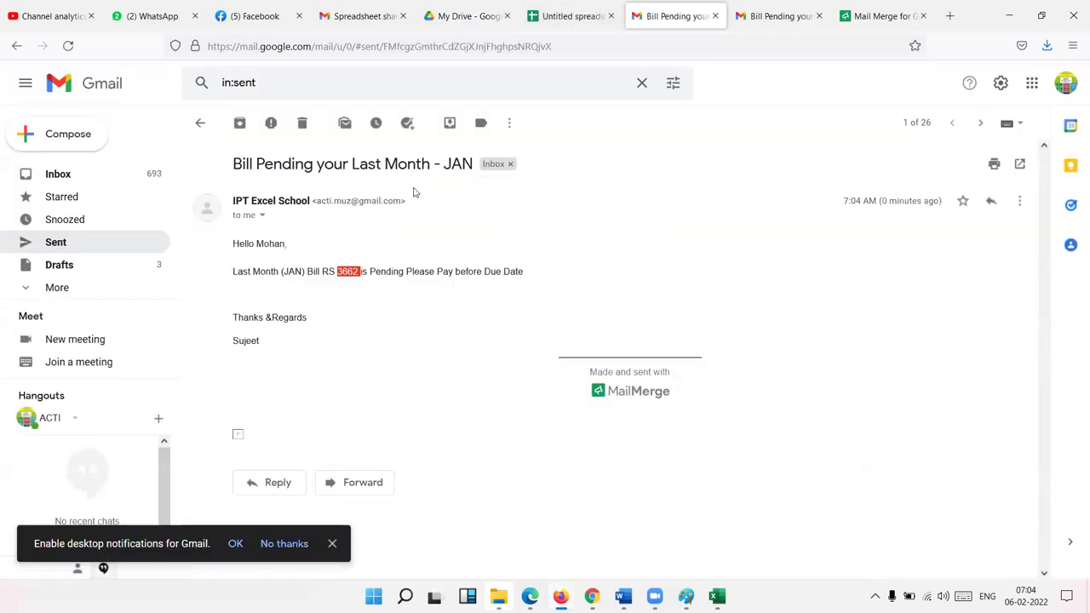
{"action": "double_click", "coordinate": [457, 163]}
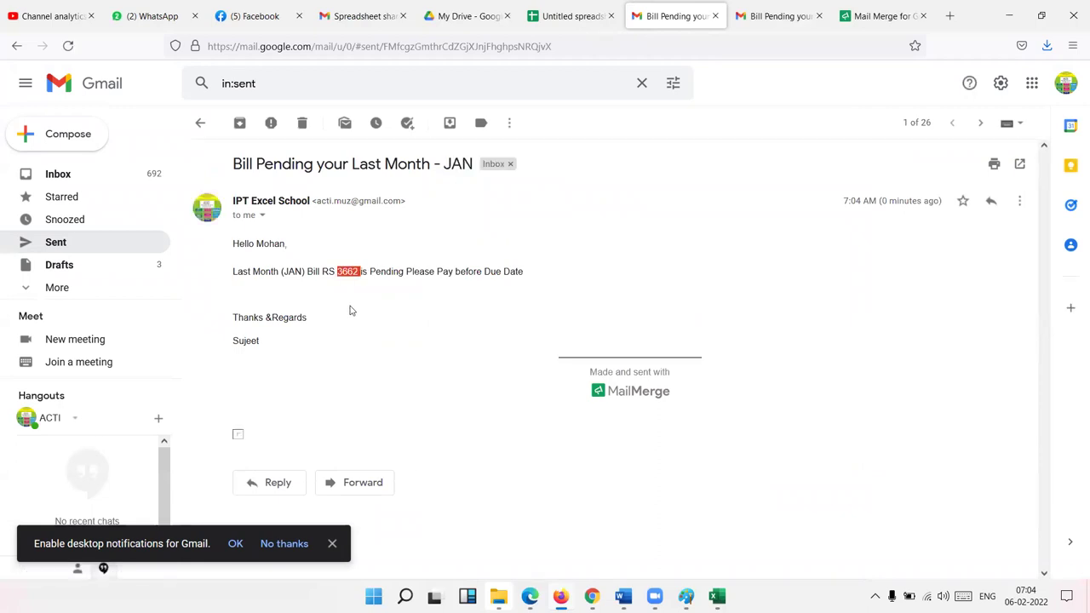
{"action": "left_click", "coordinate": [63, 177]}
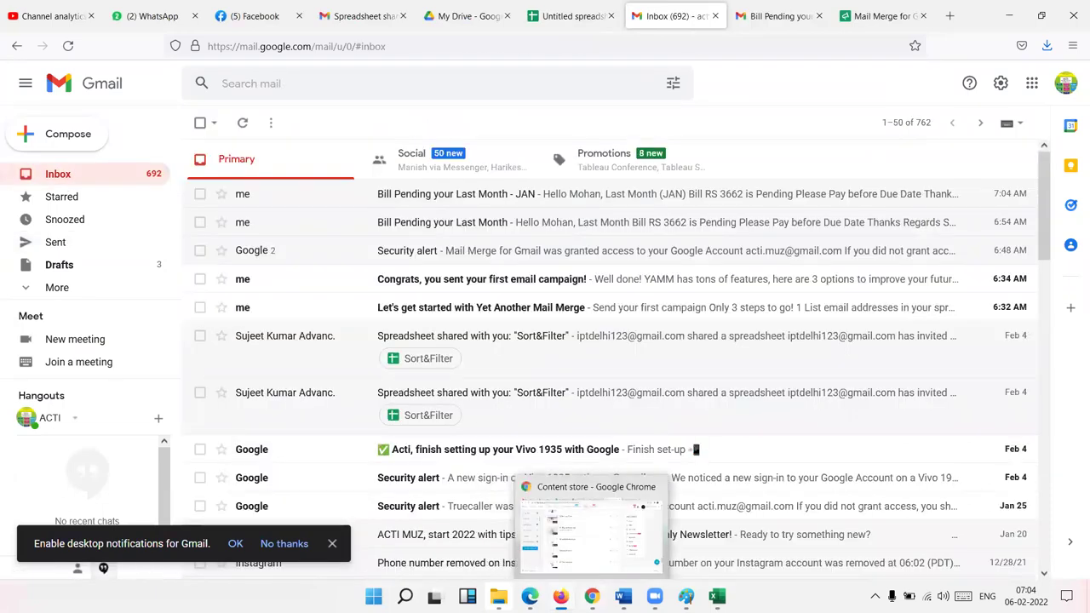
In the recipient's Gmail, open the received bill email and check the greeting name.
{"action": "left_click", "coordinate": [592, 532]}
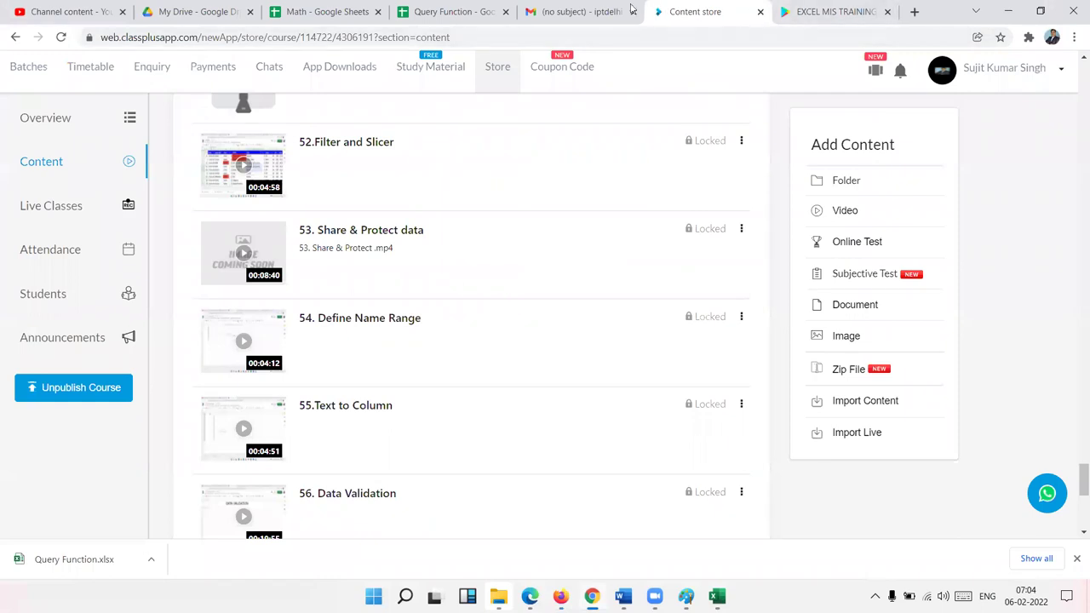
{"action": "left_click", "coordinate": [631, 9]}
{"action": "left_click", "coordinate": [91, 200]}
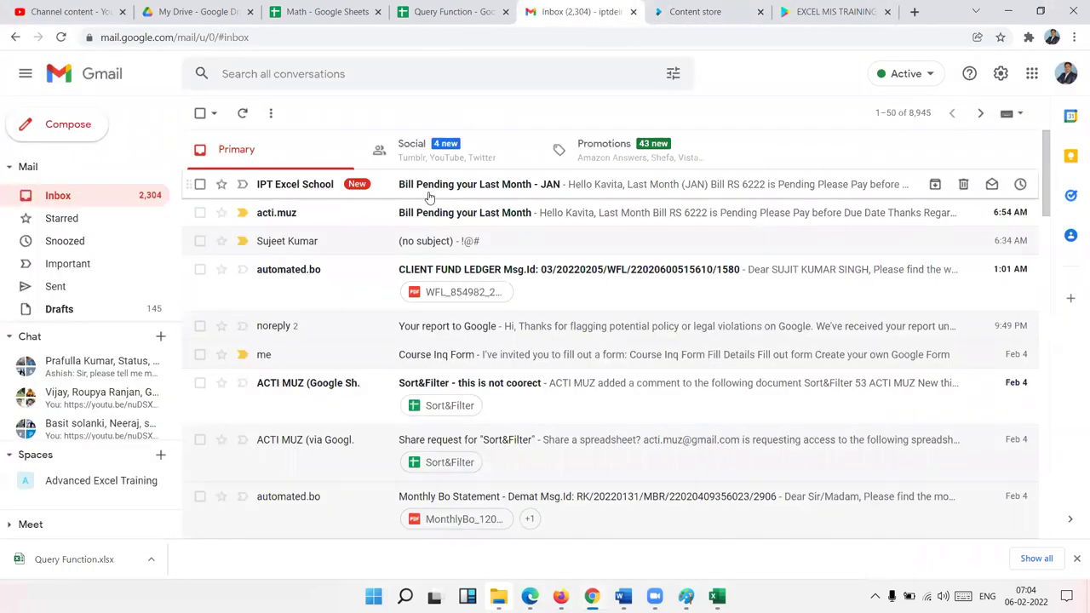
{"action": "left_click", "coordinate": [430, 196]}
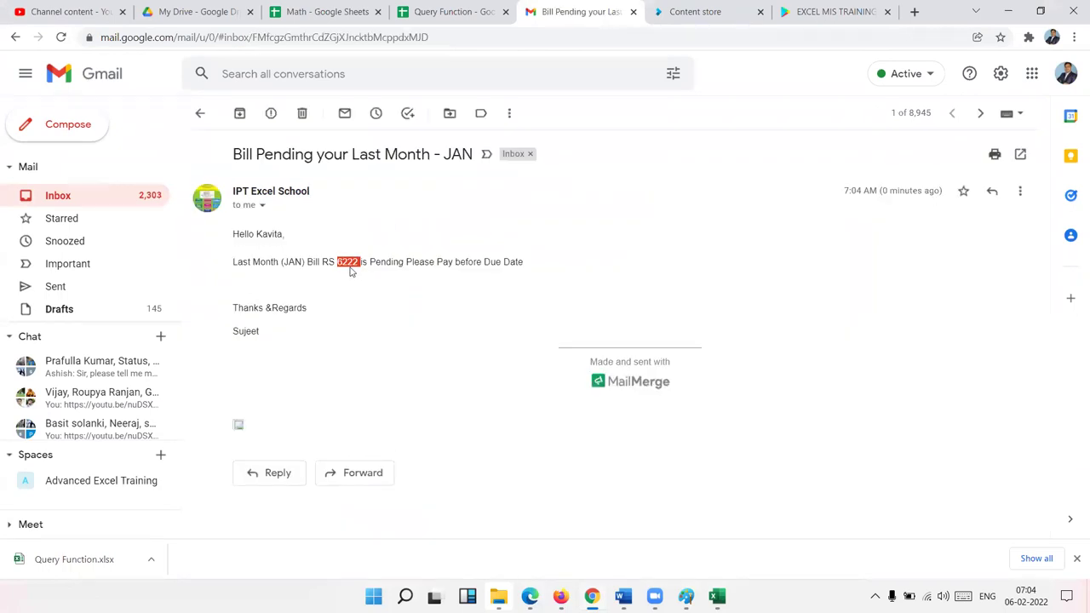
{"action": "double_click", "coordinate": [269, 234]}
{"action": "key", "text": "alt+Tab"}
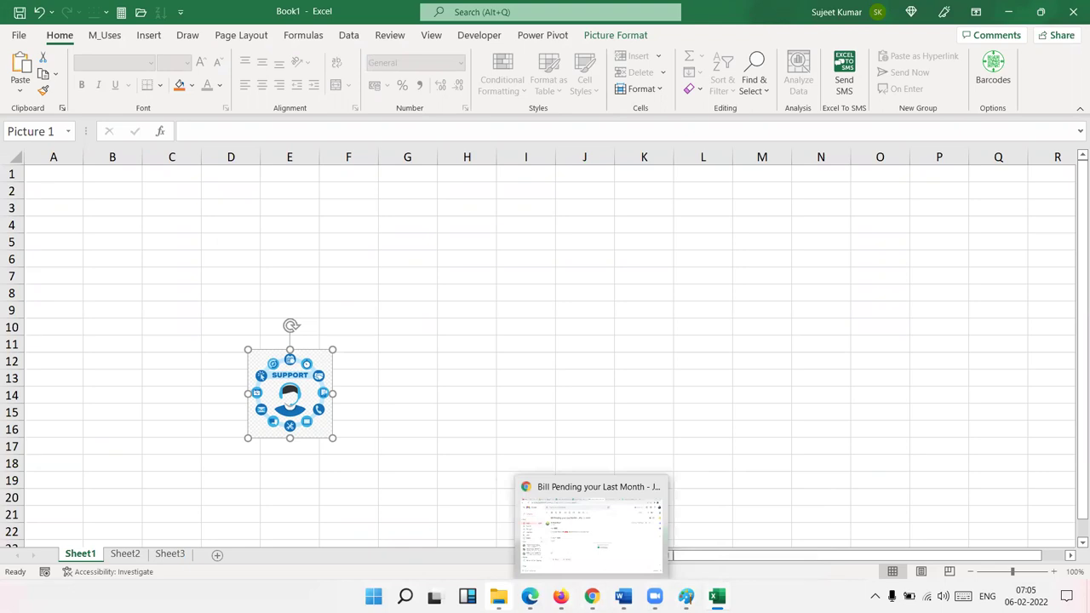
Return to the spreadsheet, close the all-emails-sent confirmation, and widen the Sent status column H.
{"action": "left_click", "coordinate": [591, 524]}
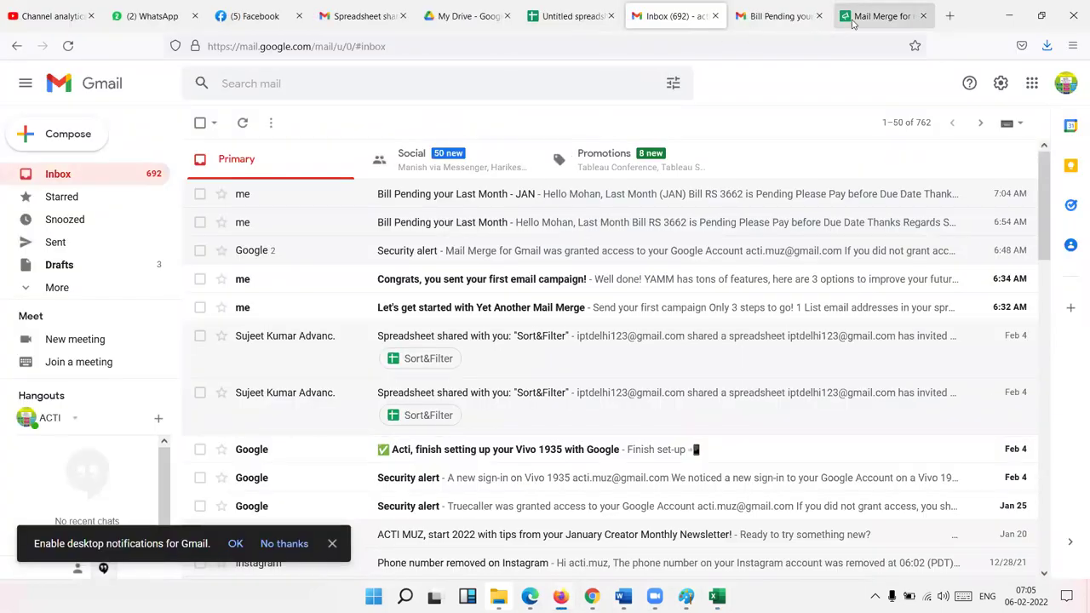
{"action": "left_click", "coordinate": [572, 19]}
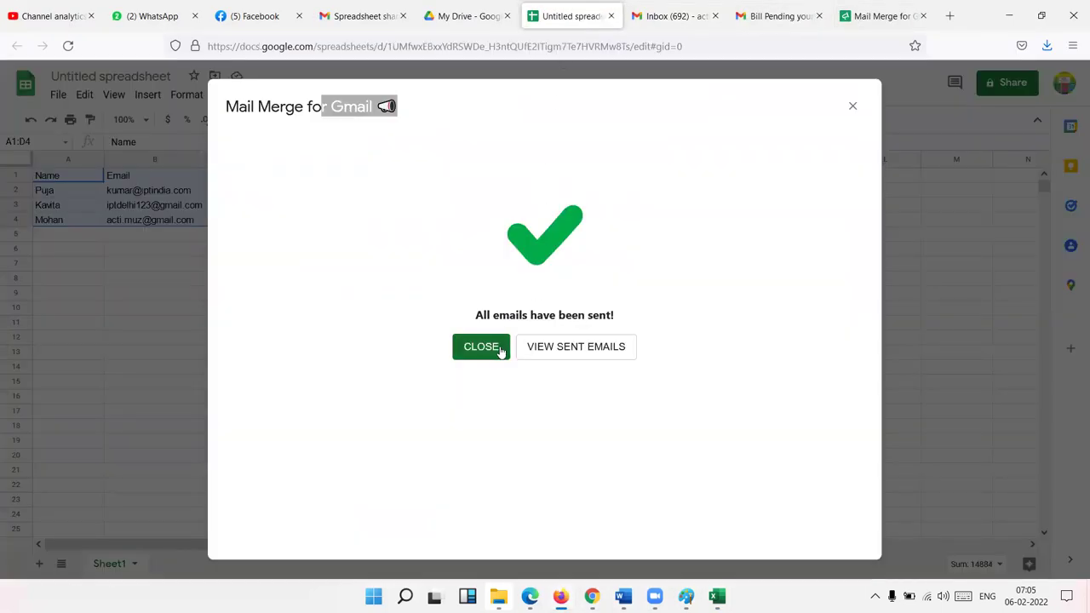
{"action": "left_click", "coordinate": [501, 351]}
{"action": "left_click", "coordinate": [521, 268]}
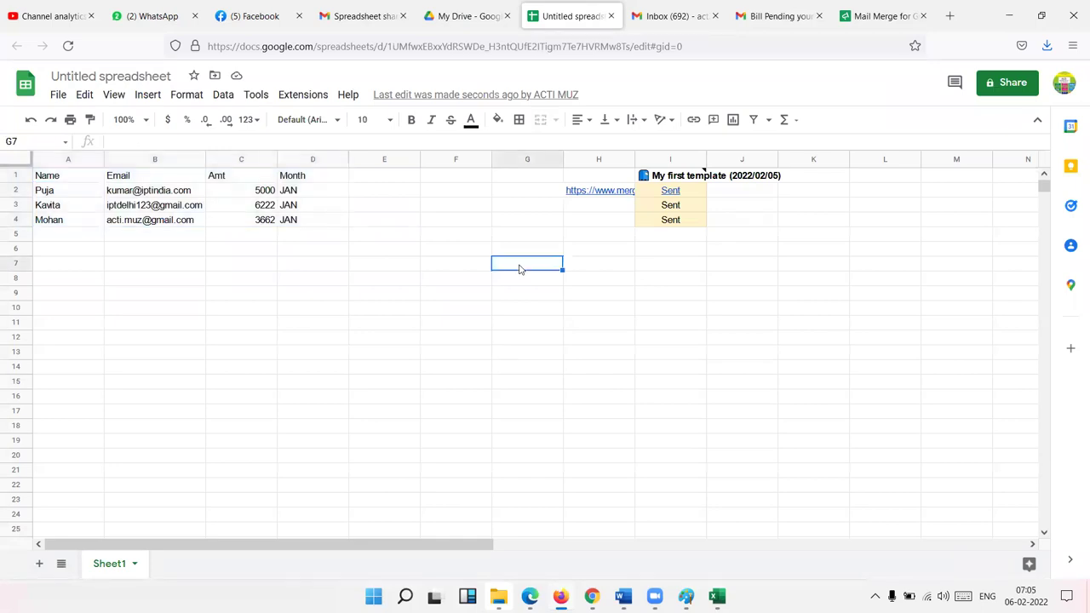
{"action": "mouse_move", "coordinate": [673, 176]}
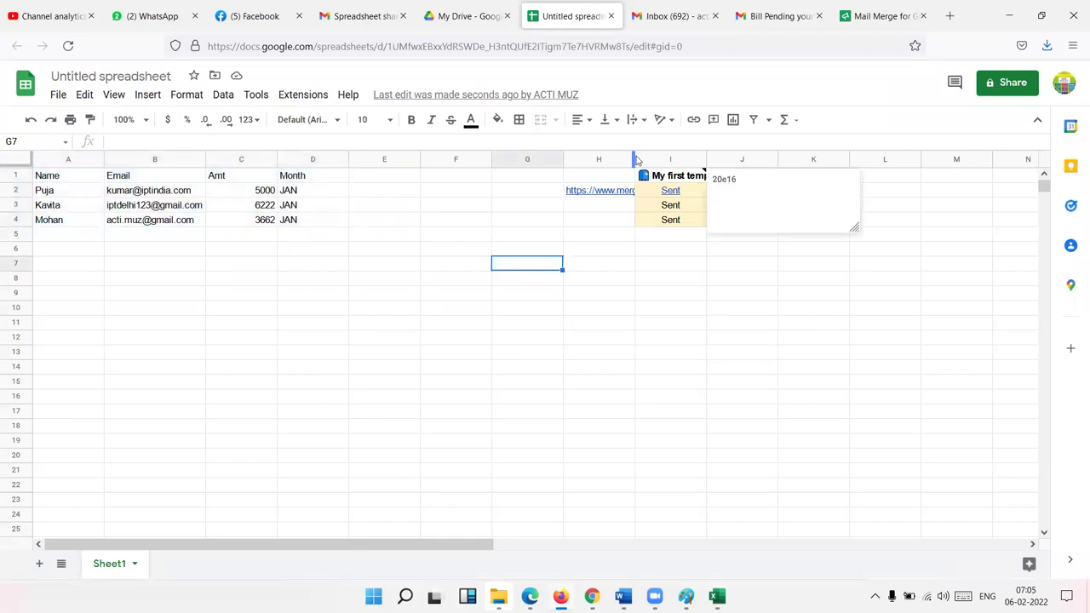
{"action": "left_click_drag", "start_coordinate": [635, 159], "coordinate": [682, 159]}
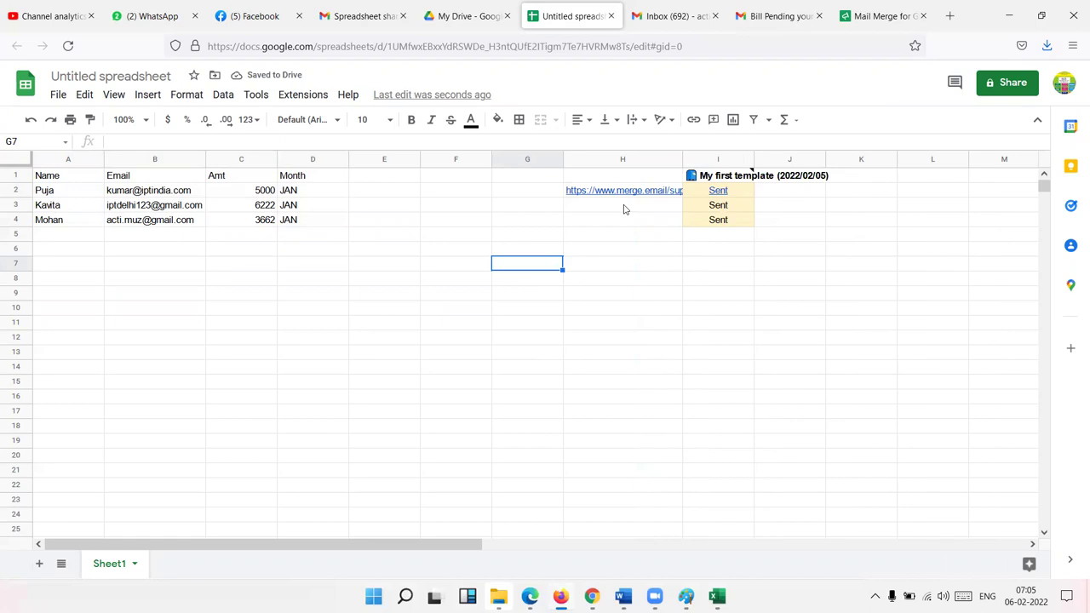
Rename the spreadsheet to 'Mail&Murge'.
{"action": "left_click", "coordinate": [162, 77]}
{"action": "double_click", "coordinate": [163, 78]}
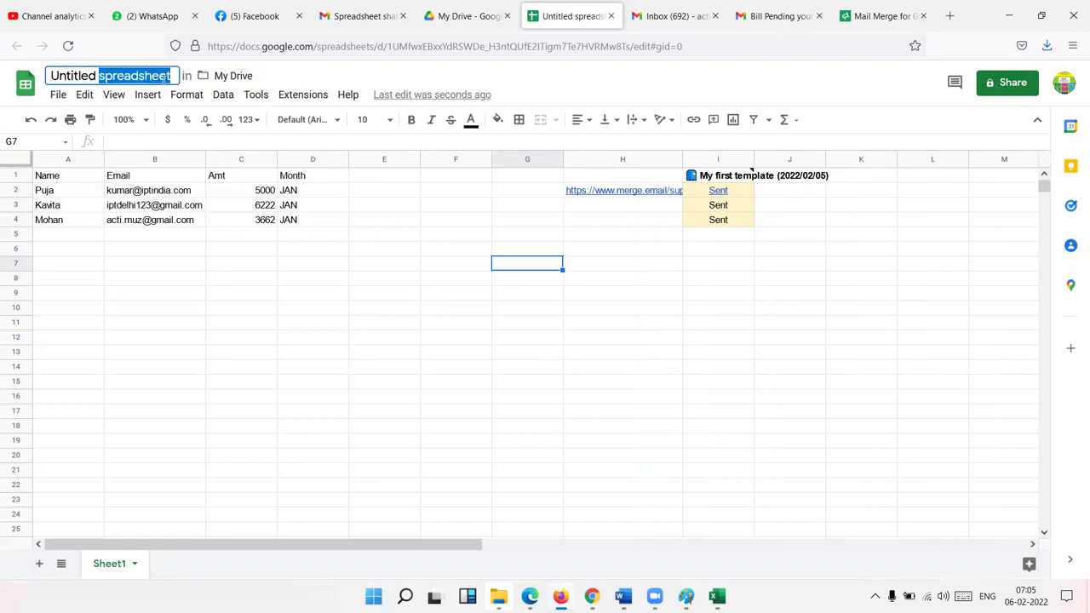
{"action": "triple_click", "coordinate": [164, 78]}
{"action": "type", "text": "Mail"}
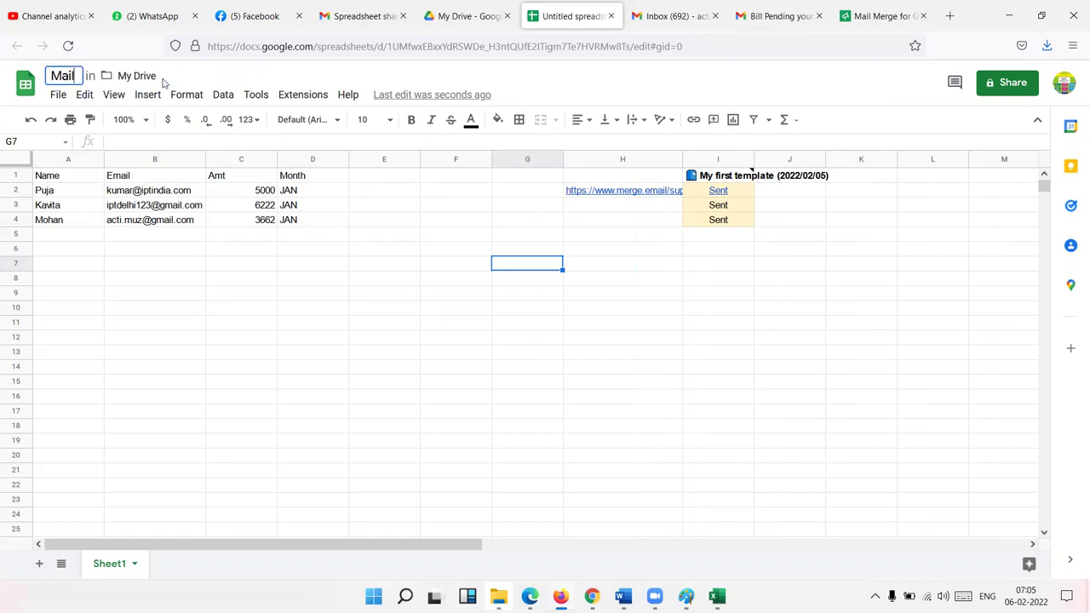
{"action": "type", "text": "&Murge"}
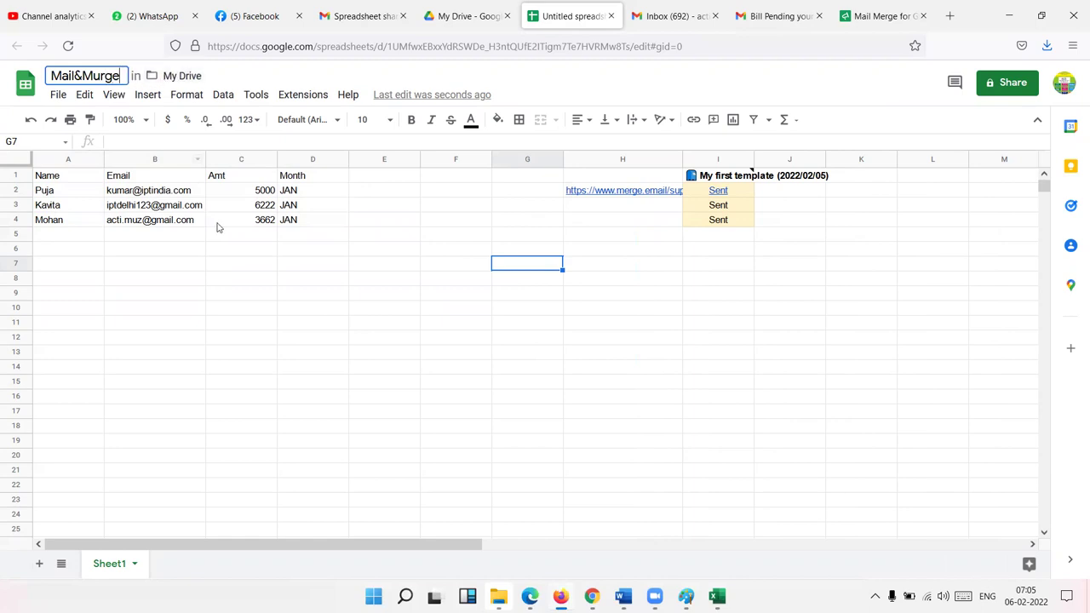
{"action": "left_click", "coordinate": [217, 225]}
{"action": "left_click", "coordinate": [304, 96]}
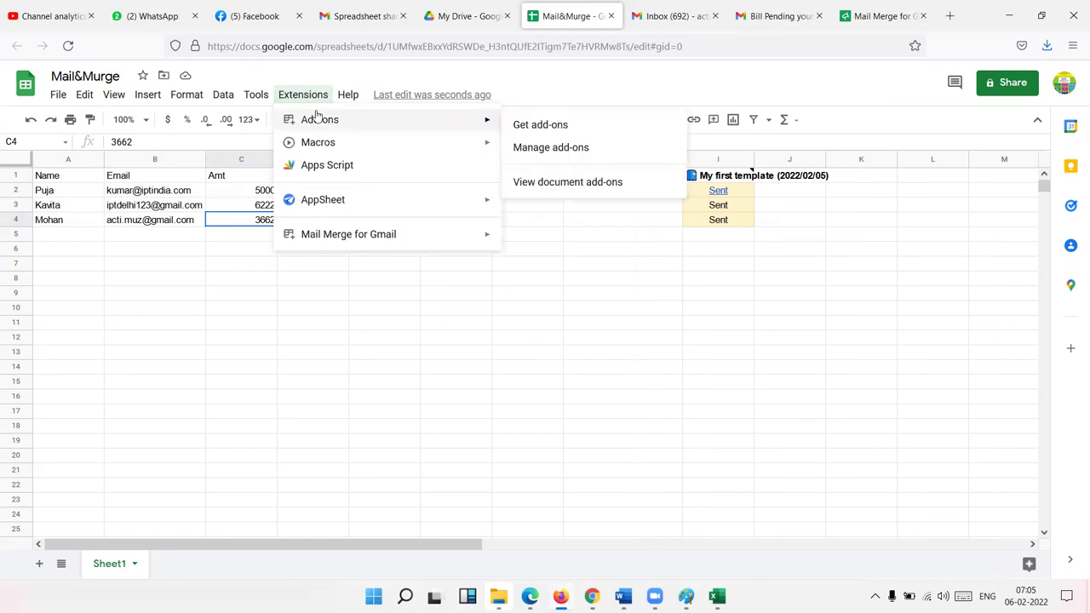
{"action": "left_click", "coordinate": [532, 128]}
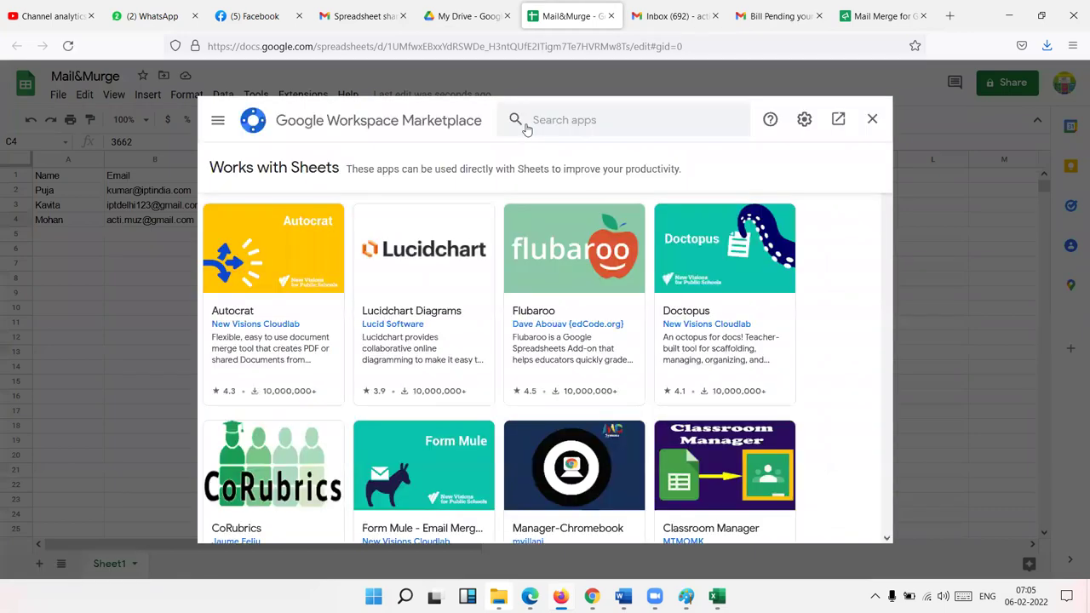
{"action": "scroll", "coordinate": [634, 279], "scroll_direction": "down", "scroll_amount": 2}
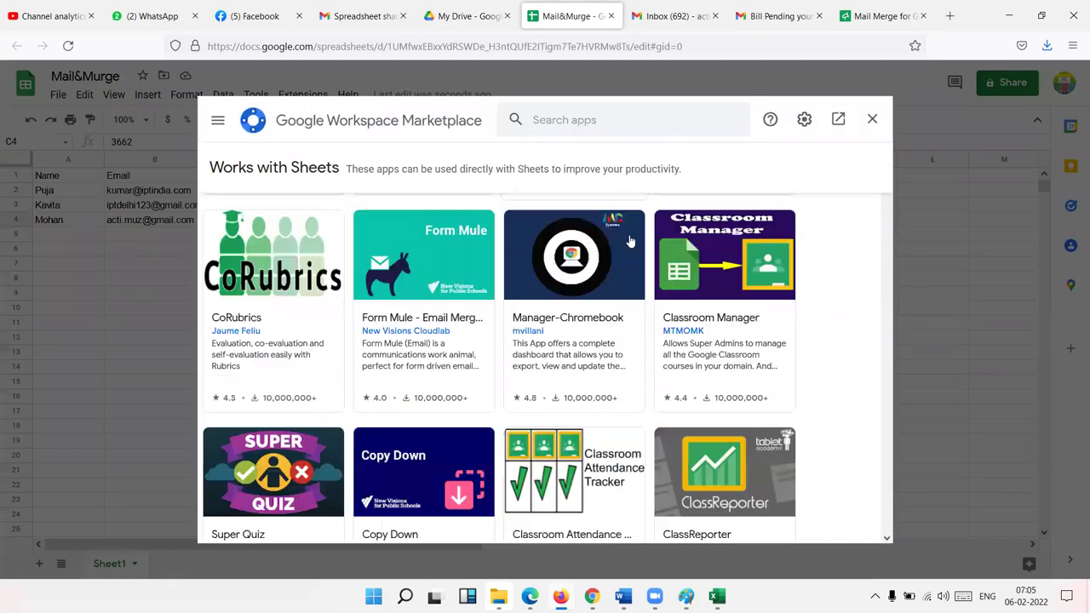
{"action": "scroll", "coordinate": [636, 281], "scroll_direction": "down", "scroll_amount": 2}
{"action": "scroll", "coordinate": [639, 279], "scroll_direction": "down", "scroll_amount": 3}
{"action": "scroll", "coordinate": [651, 272], "scroll_direction": "down", "scroll_amount": 2}
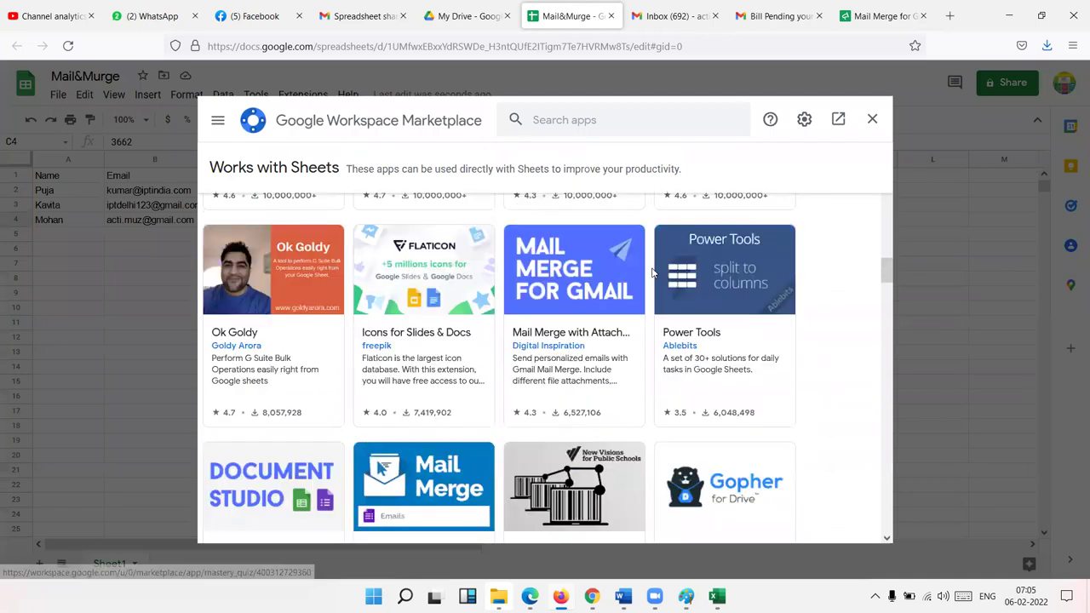
{"action": "scroll", "coordinate": [652, 272], "scroll_direction": "down", "scroll_amount": 3}
{"action": "scroll", "coordinate": [652, 273], "scroll_direction": "up", "scroll_amount": 3}
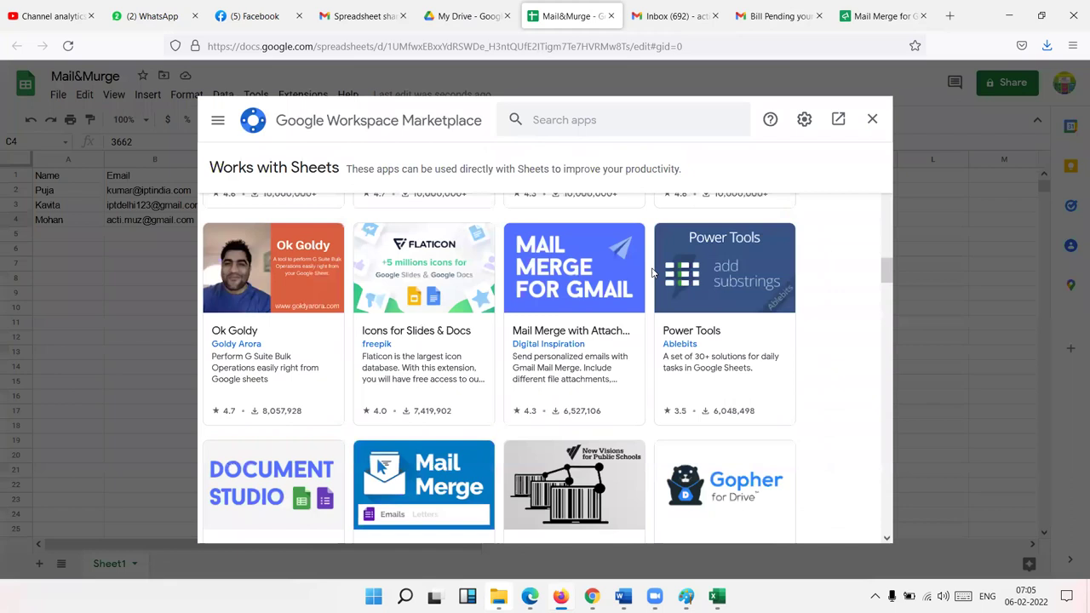
{"action": "scroll", "coordinate": [652, 272], "scroll_direction": "down", "scroll_amount": 2}
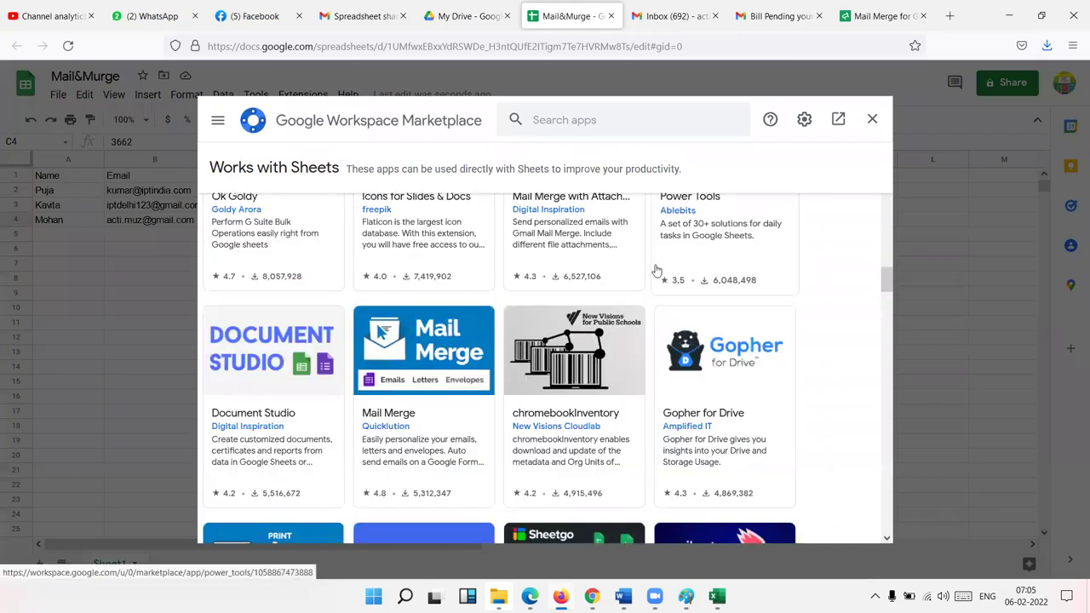
{"action": "scroll", "coordinate": [656, 271], "scroll_direction": "down", "scroll_amount": 2}
{"action": "scroll", "coordinate": [656, 270], "scroll_direction": "down", "scroll_amount": 4}
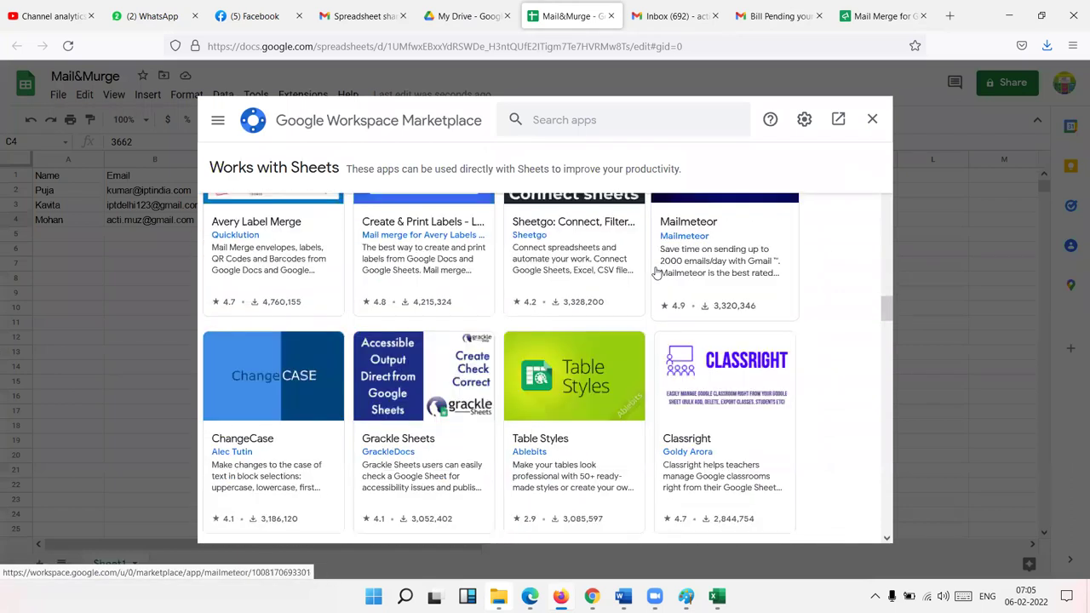
{"action": "scroll", "coordinate": [656, 272], "scroll_direction": "down", "scroll_amount": 2}
{"action": "scroll", "coordinate": [655, 272], "scroll_direction": "down", "scroll_amount": 2}
{"action": "scroll", "coordinate": [656, 273], "scroll_direction": "down", "scroll_amount": 2}
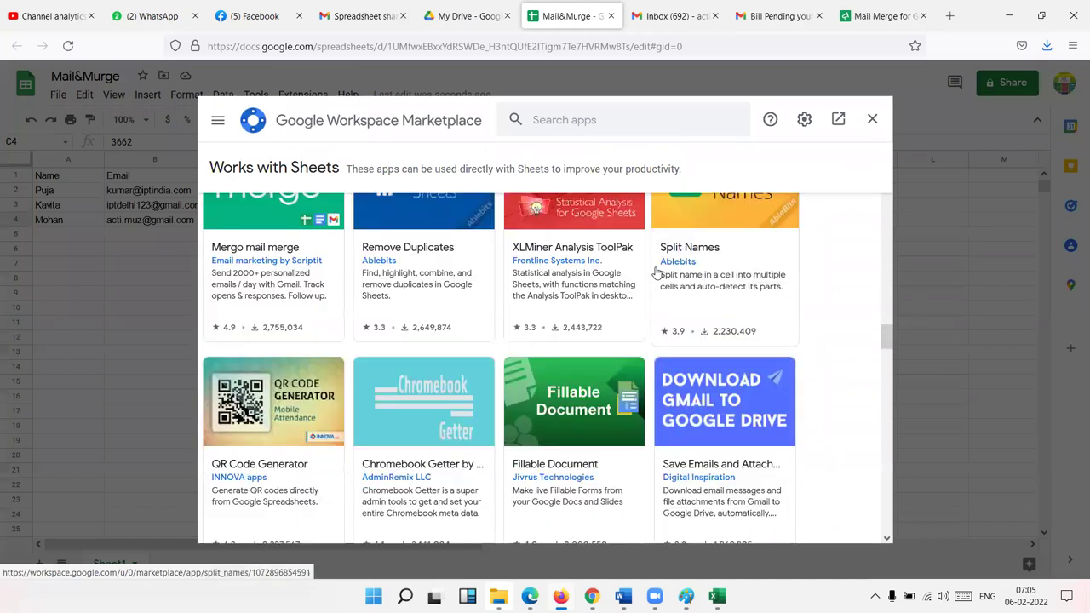
{"action": "scroll", "coordinate": [656, 273], "scroll_direction": "down", "scroll_amount": 2}
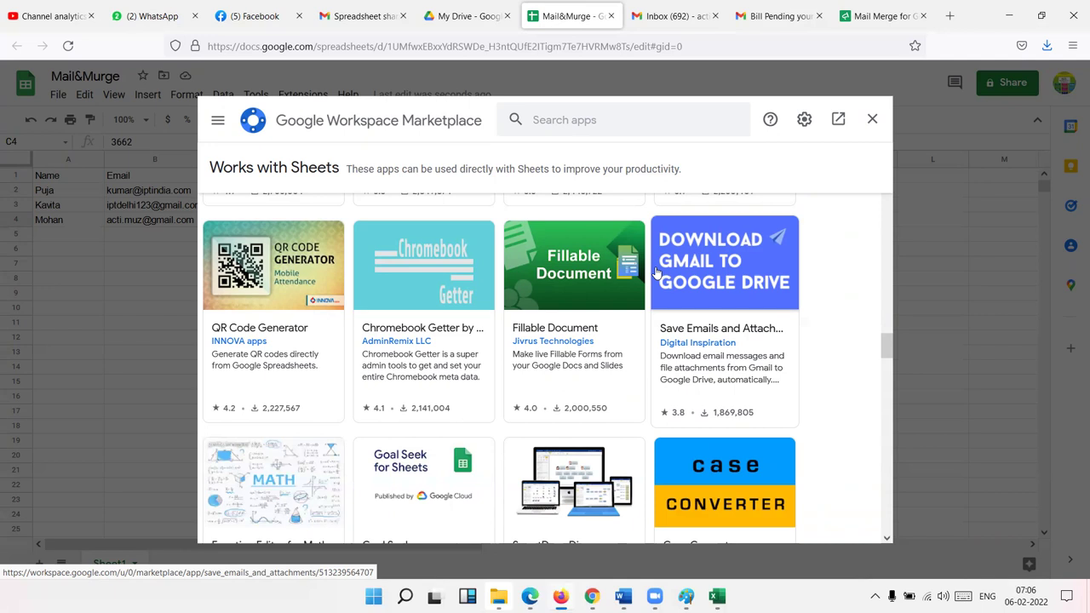
{"action": "left_click", "coordinate": [872, 120]}
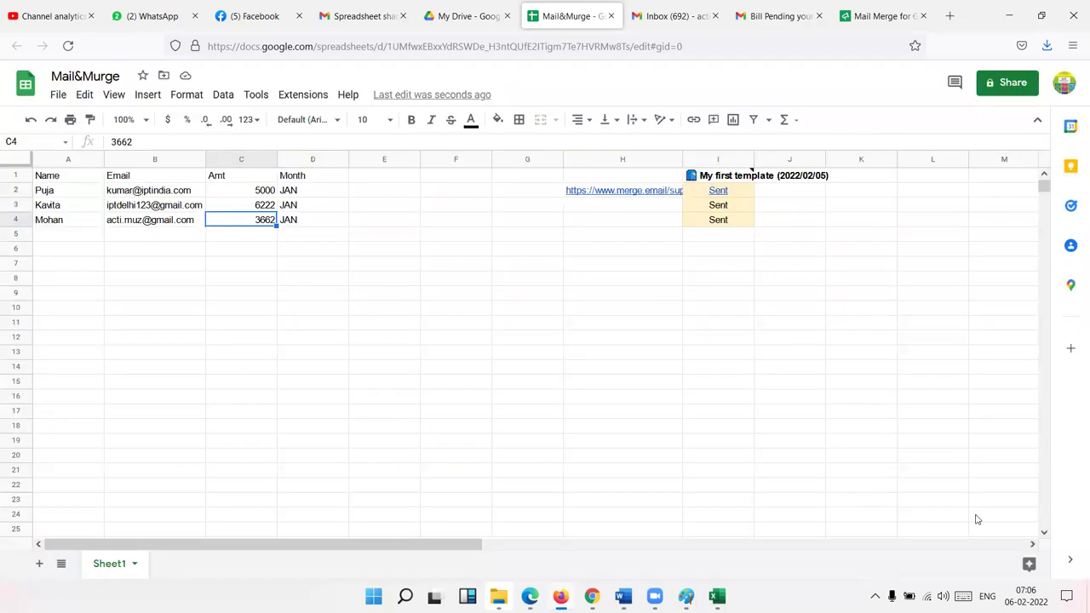